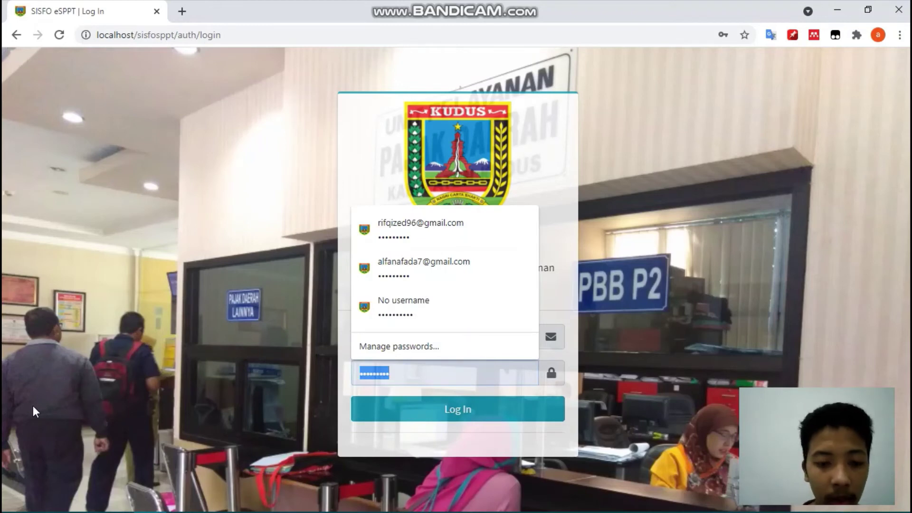
- Log in to SISFO eSPPT, re-entering the correct account password after the Wrong password! error
type("*****")
key("Return")
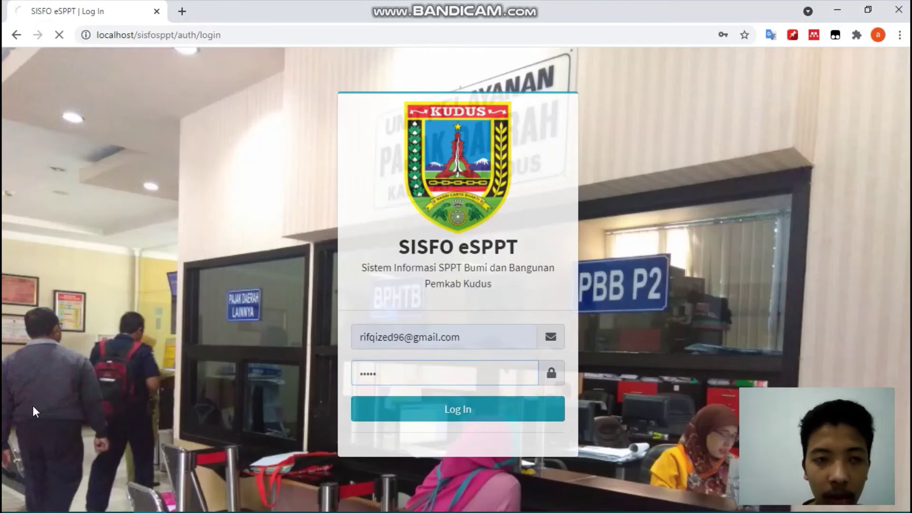
mouse_move(268, 502)
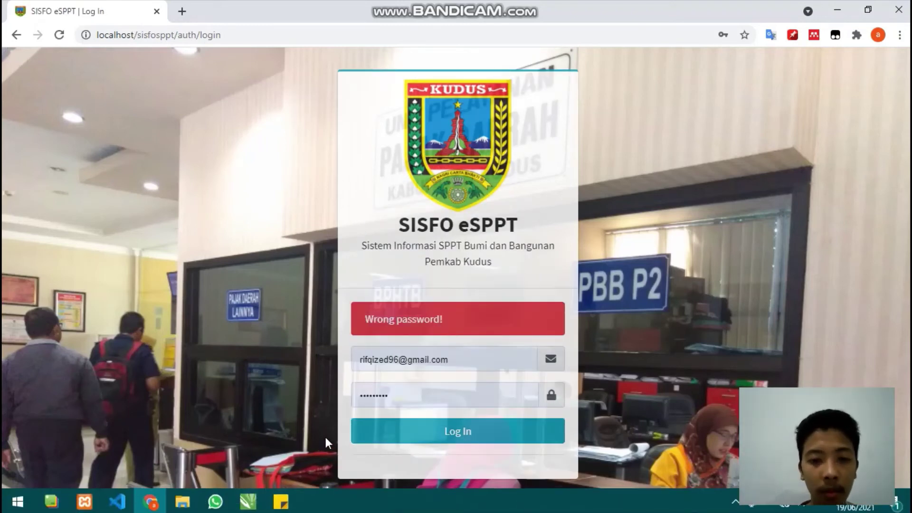
left_click(418, 395)
key("BackSpace")
key("BackSpace")
key("BackSpace")
key("BackSpace")
key("BackSpace")
key("BackSpace")
key("BackSpace")
key("BackSpace")
key("BackSpace")
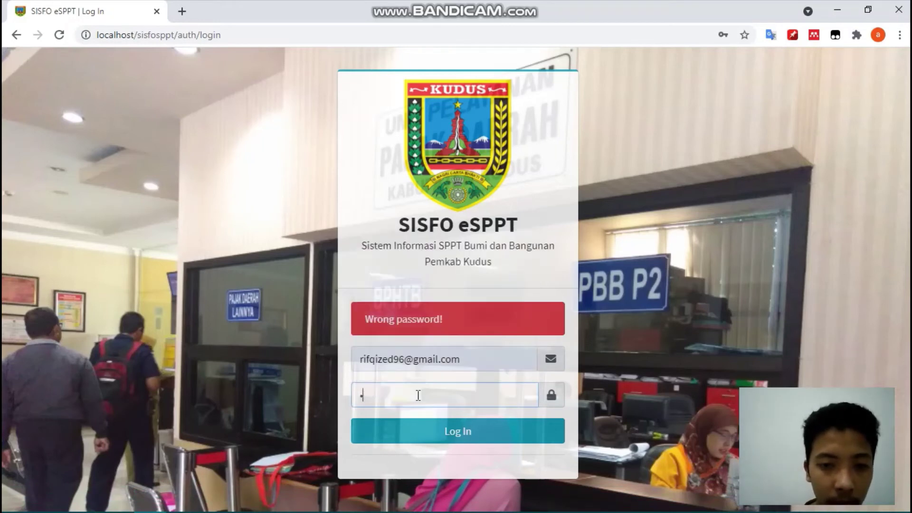
type("•••••••")
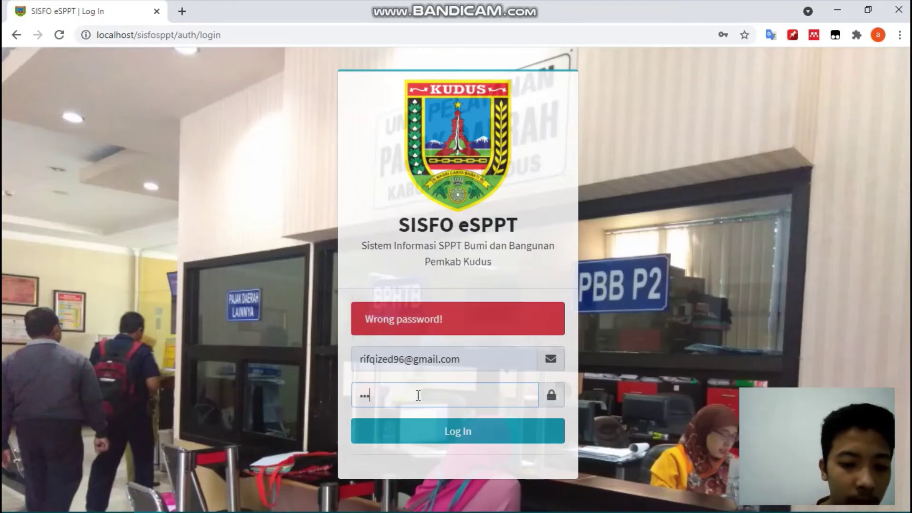
type("••")
key("Return")
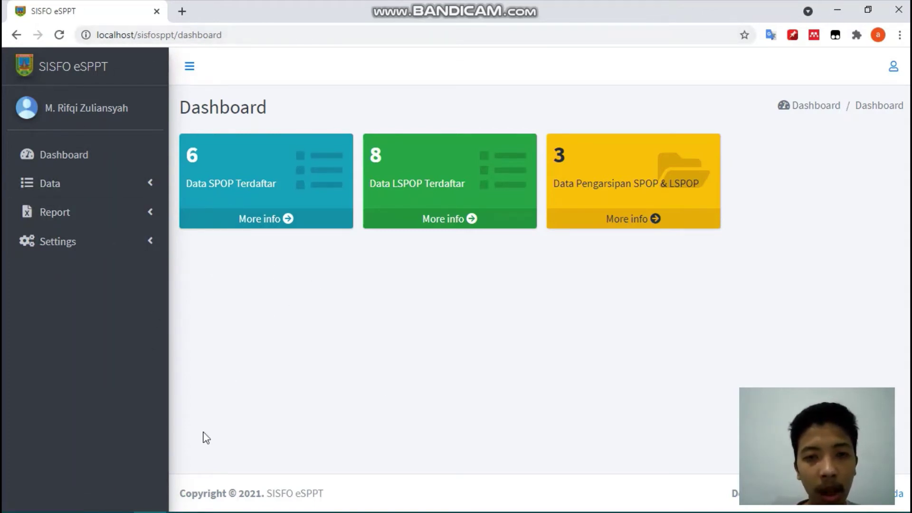
- Expand and collapse the Data and Report sidebar menus, then show the Data SPOP table of six records
left_click(105, 191)
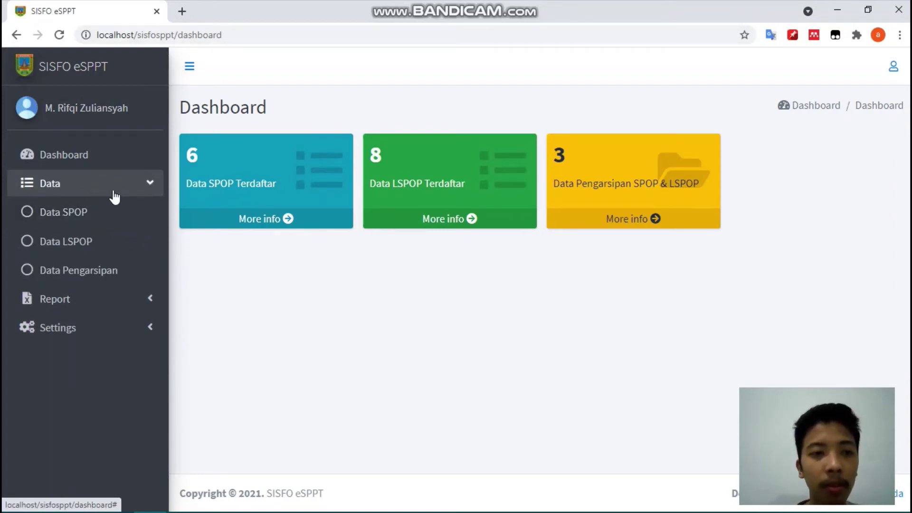
left_click(98, 194)
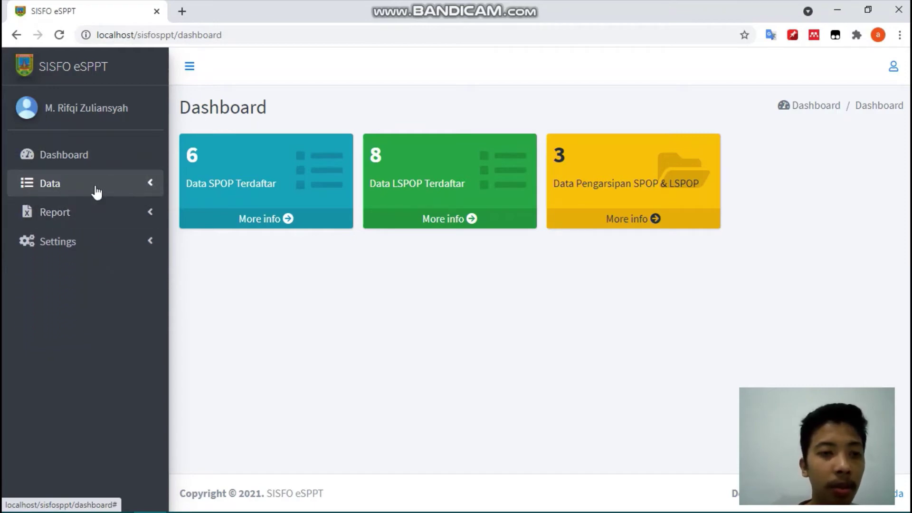
left_click(98, 216)
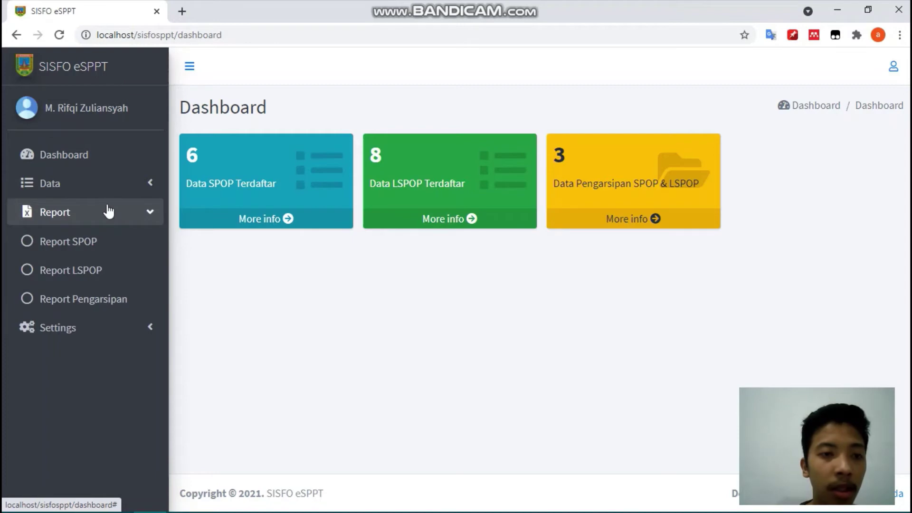
left_click(108, 212)
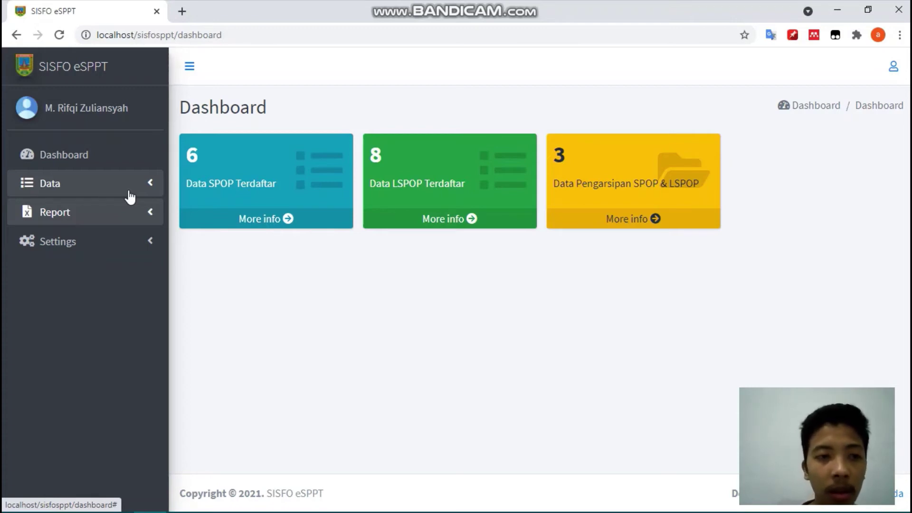
left_click(129, 197)
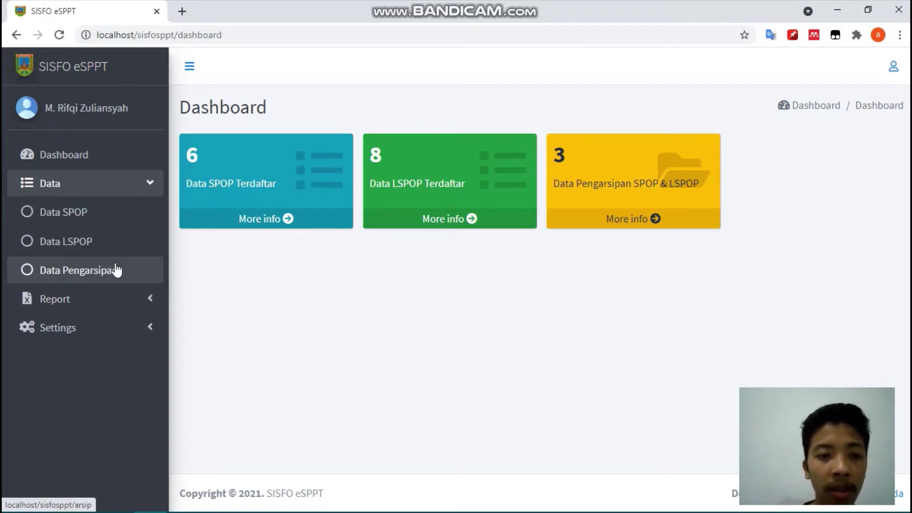
left_click(101, 221)
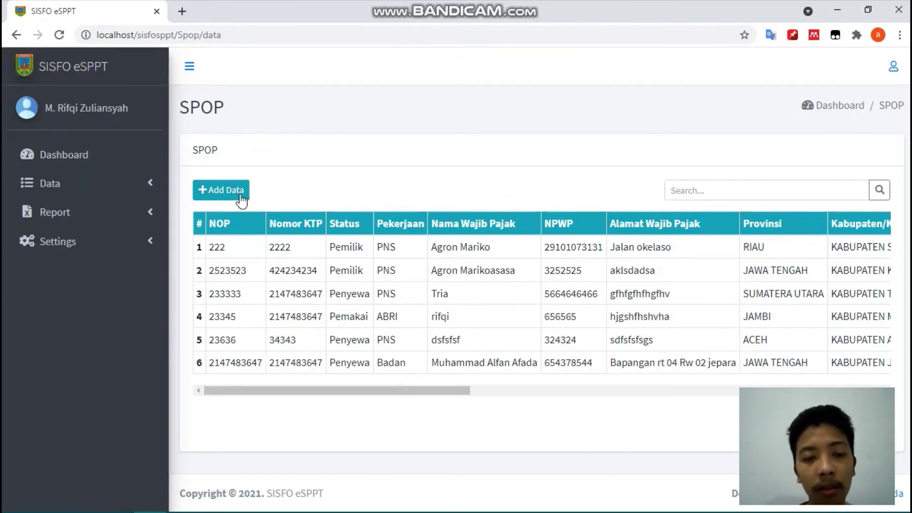
- Start a new SPOP record with the tax object number, ID number, status Pemilik and occupation ABRI
left_click(235, 193)
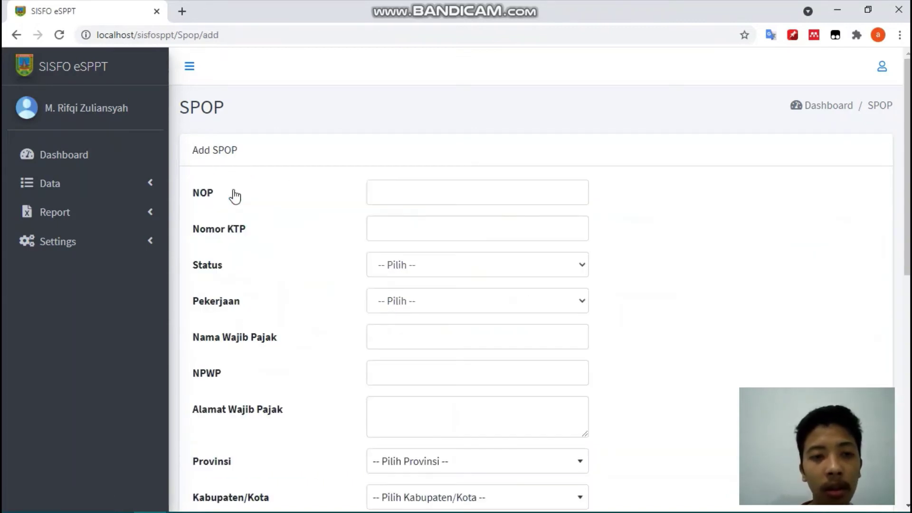
left_click(416, 188)
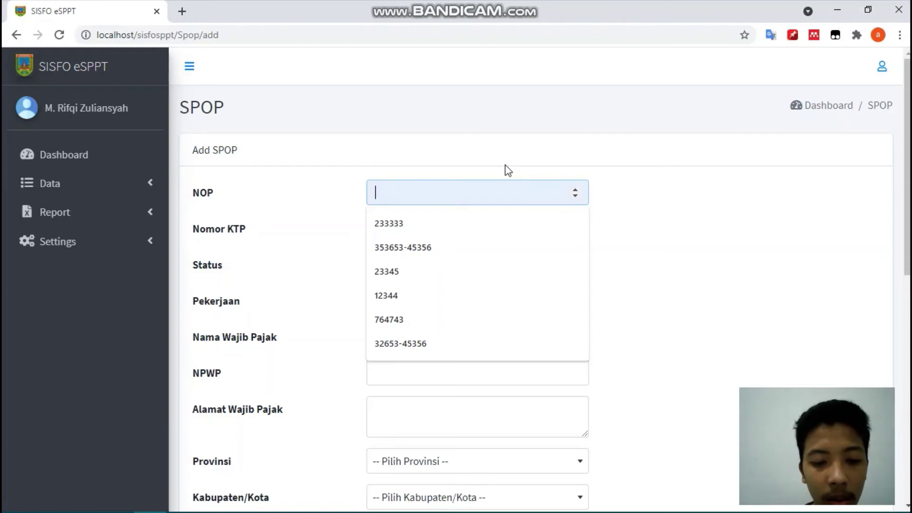
type("356243256")
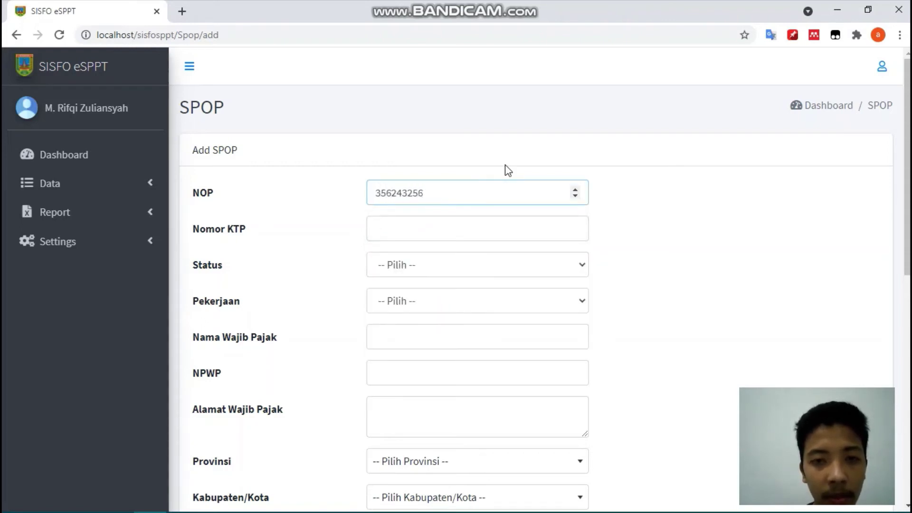
left_click(507, 230)
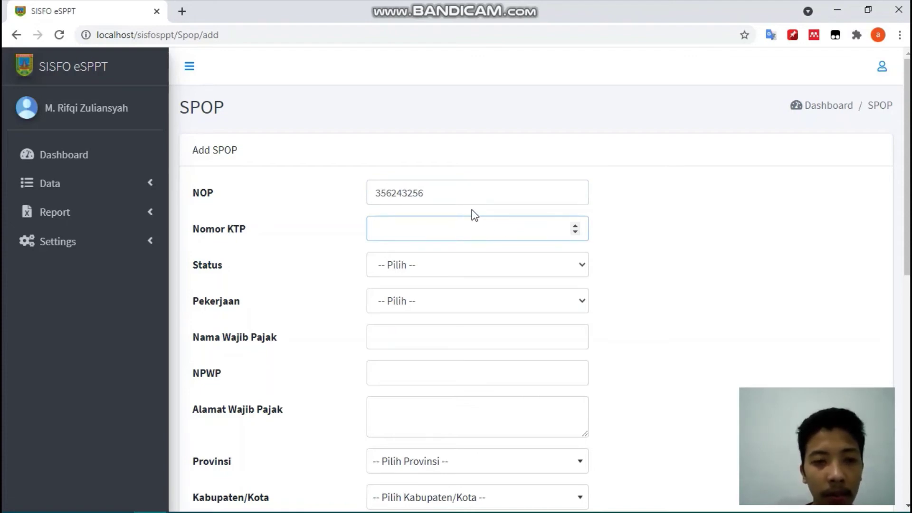
left_click(498, 174)
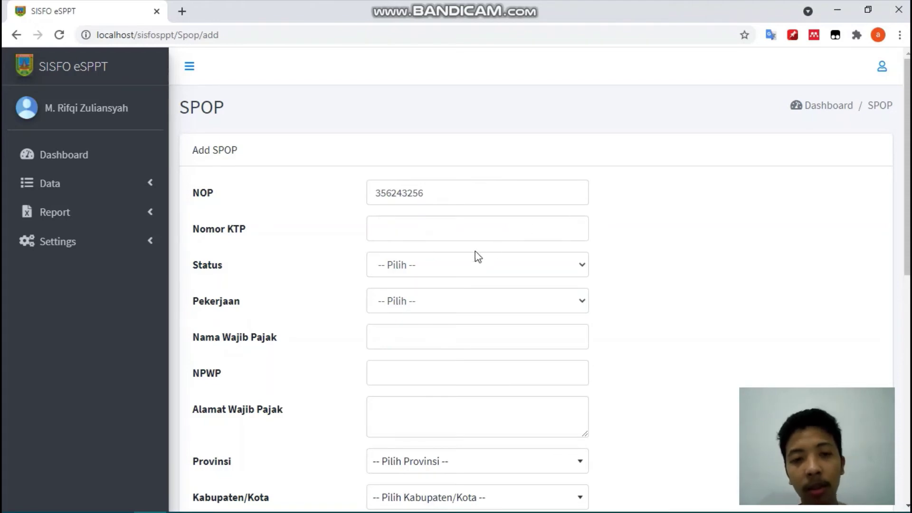
left_click(426, 231)
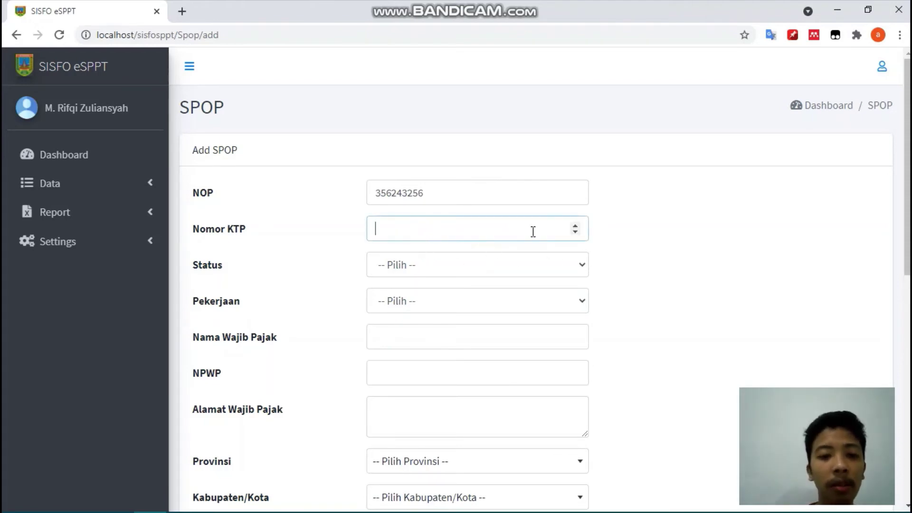
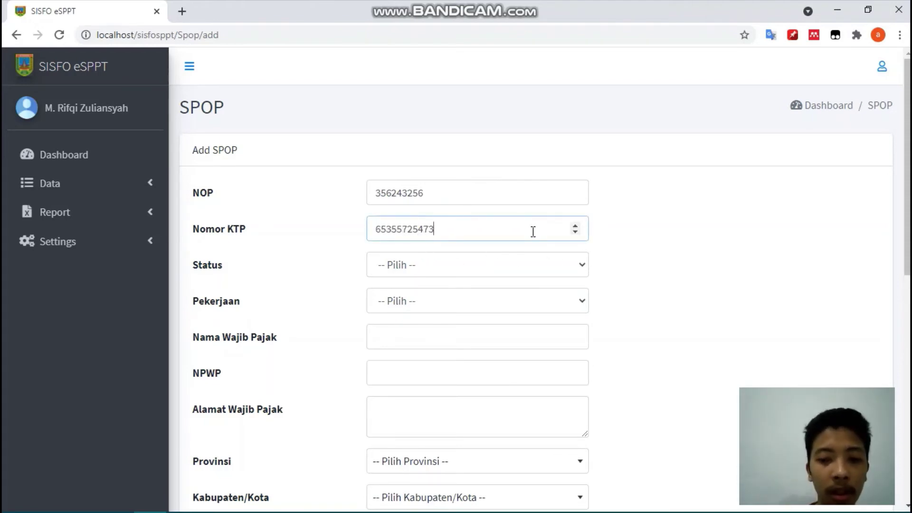
left_click(495, 266)
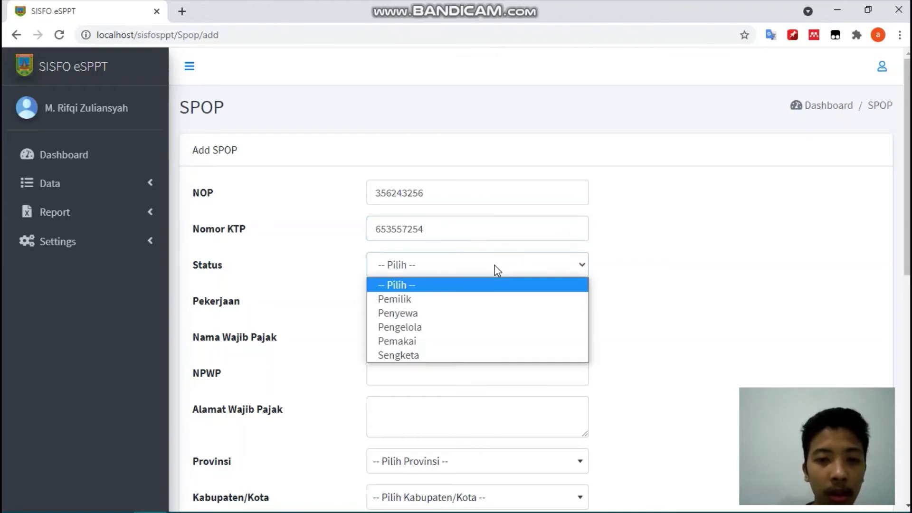
left_click(470, 299)
left_click(460, 300)
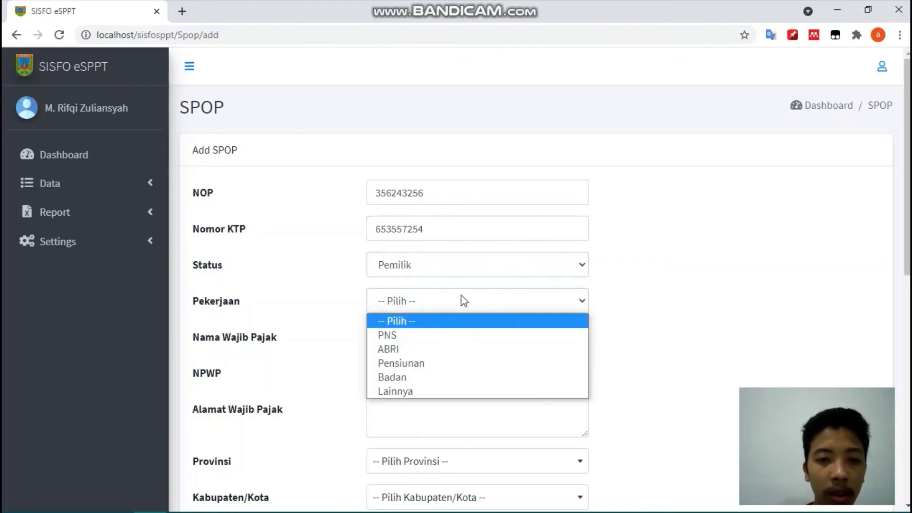
left_click(430, 354)
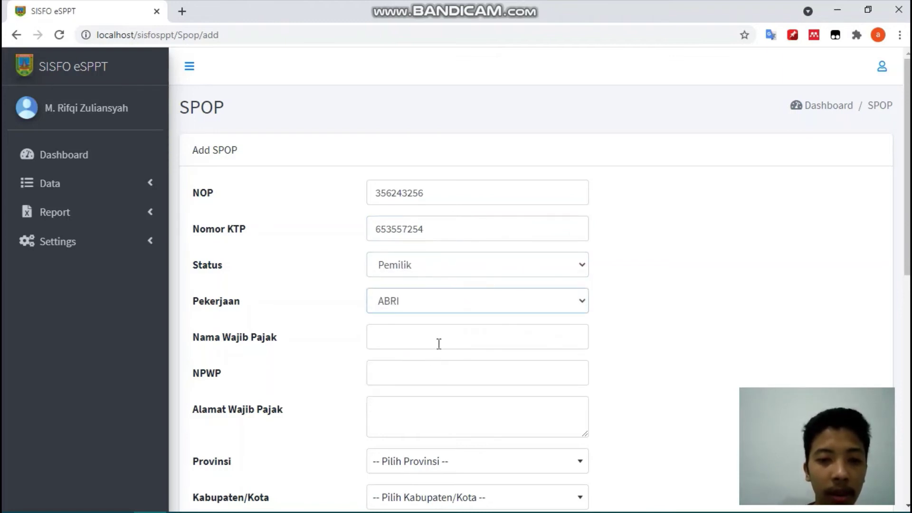
- Enter the taxpayer's full name and NPWP number, trimming the extra NPWP digit
left_click(439, 343)
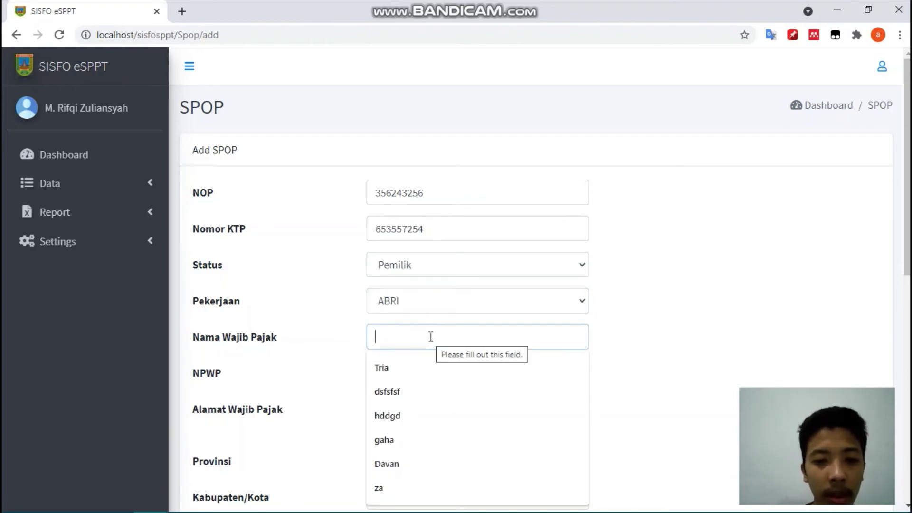
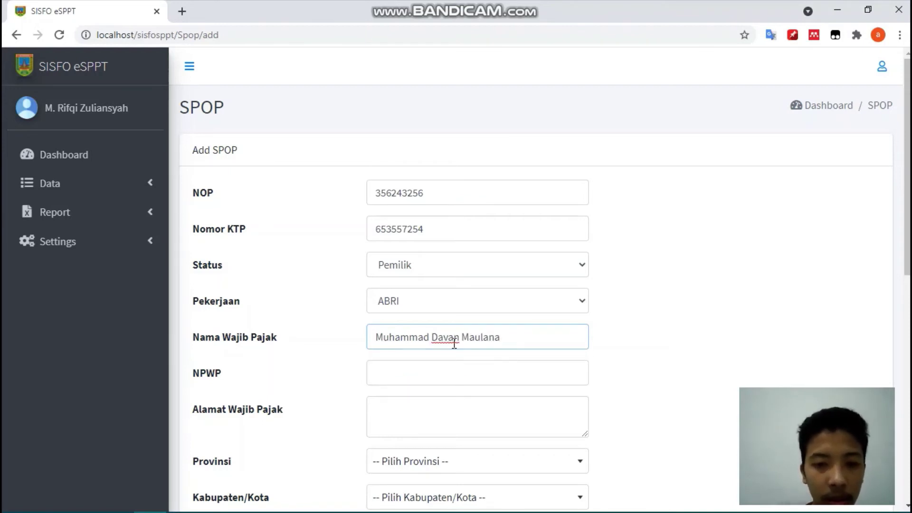
left_click(441, 374)
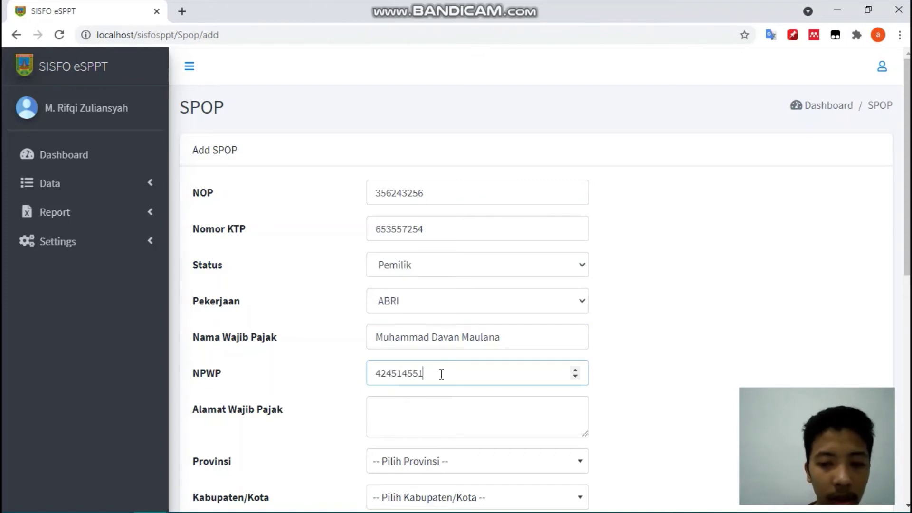
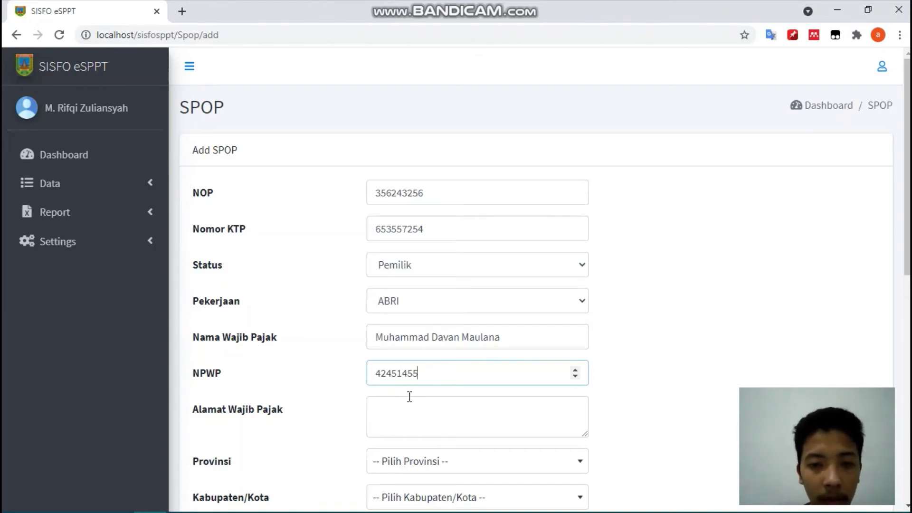
left_click(402, 422)
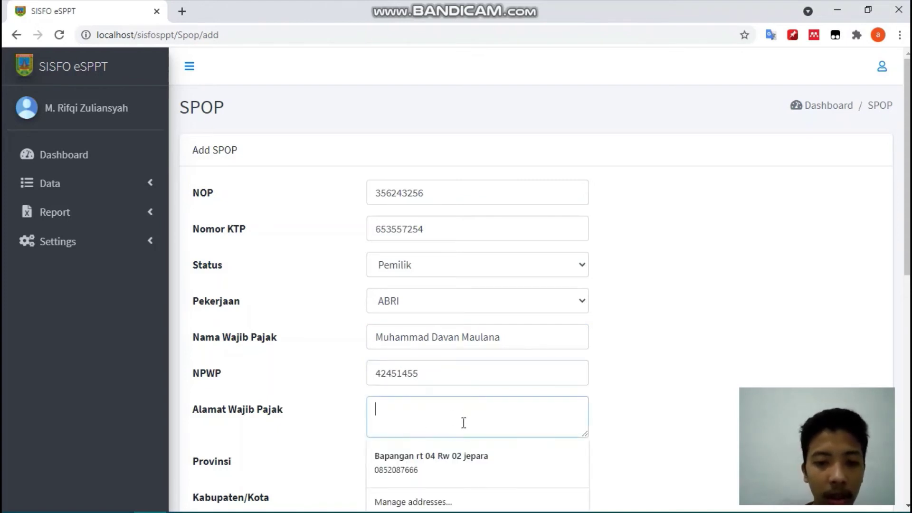
- Fill the taxpayer address with region JAWA TENGAH, KABUPATEN KUDUS, UNDAAN, LAMBANGAN
left_click(455, 451)
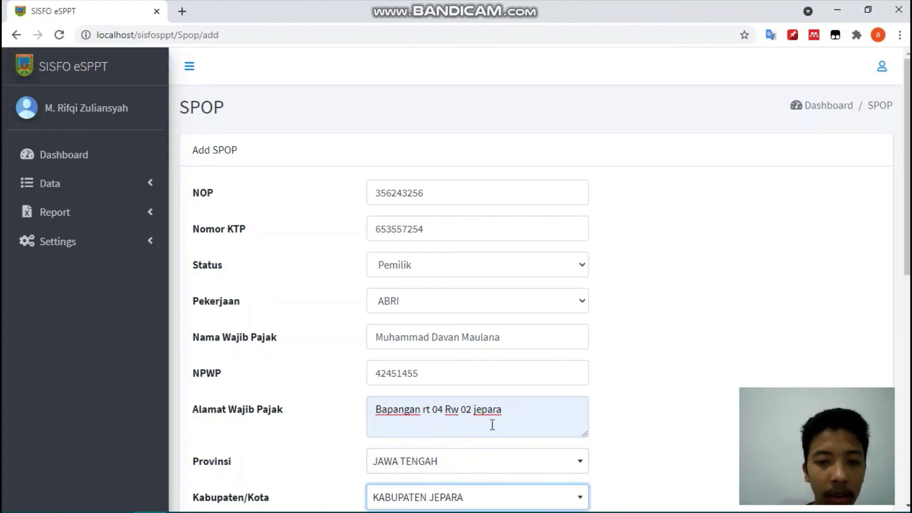
scroll(521, 411, "down", 1)
left_click(521, 418)
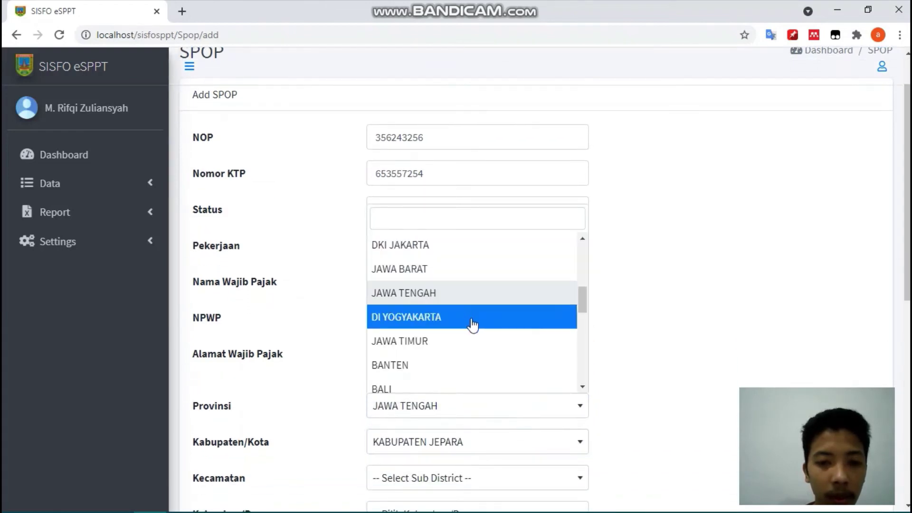
left_click(468, 303)
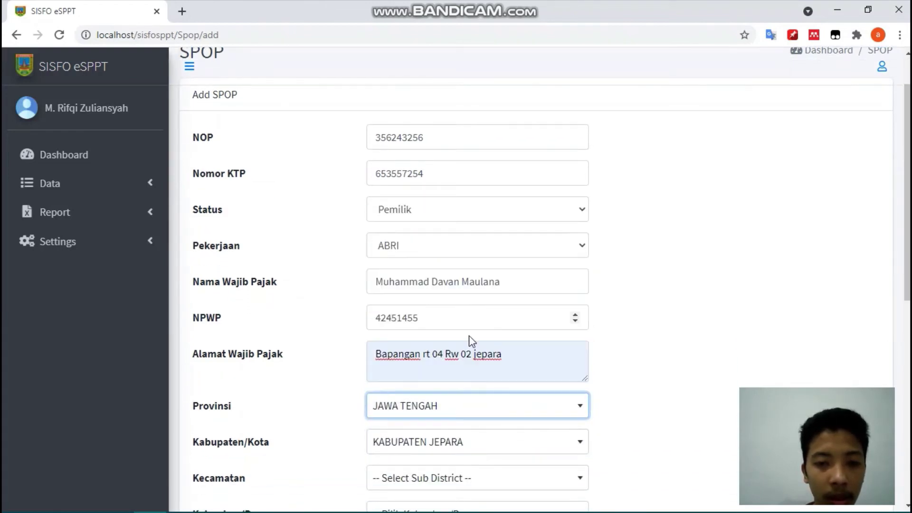
left_click(450, 445)
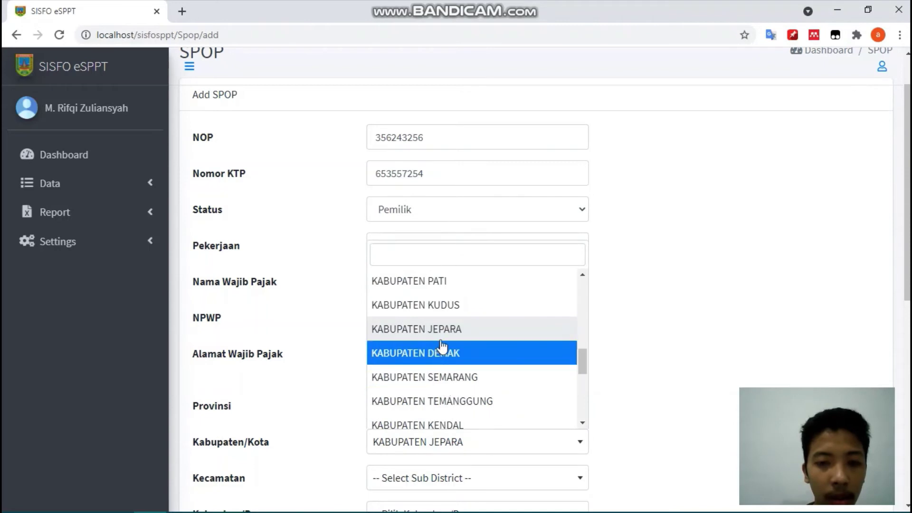
left_click(434, 308)
scroll(449, 447, "down", 1)
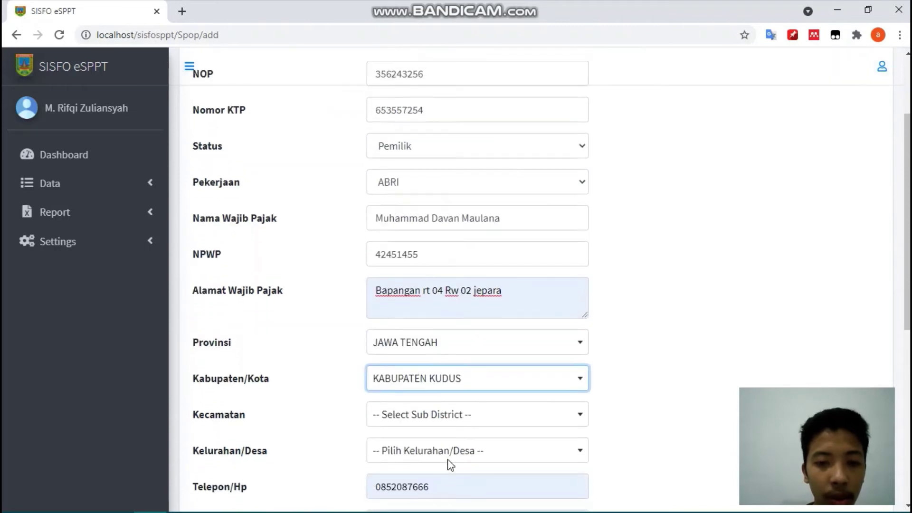
left_click(448, 421)
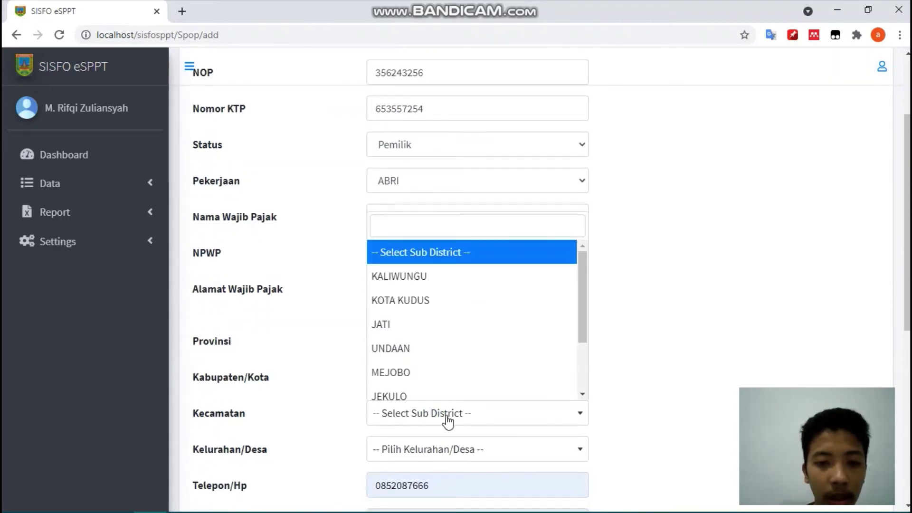
left_click(421, 350)
left_click(431, 456)
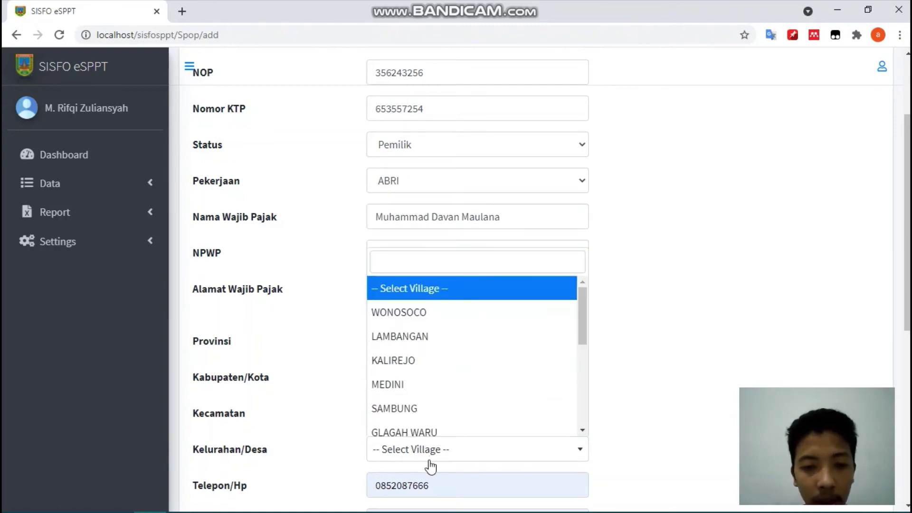
left_click(427, 336)
- Replace the phone number, set postal code 12345 and certificate number 5432890
scroll(429, 336, "down", 2)
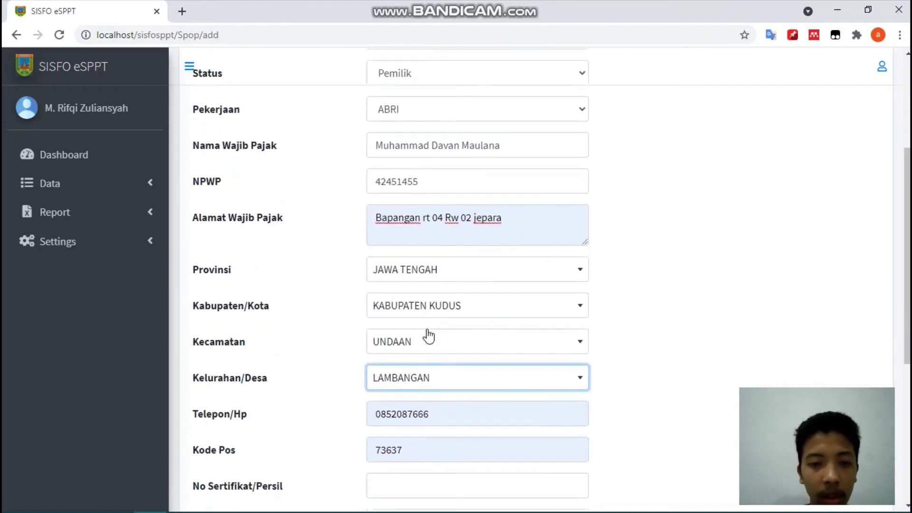
left_click(447, 410)
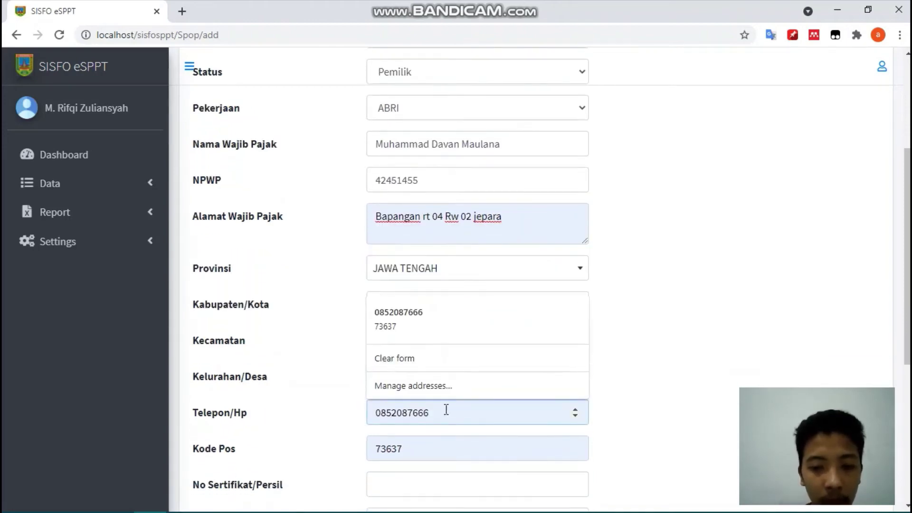
key("BackSpace")
key("BackSpace")
key("BackSpace")
key("BackSpace")
key("BackSpace")
key("BackSpace")
key("BackSpace")
key("BackSpace")
key("BackSpace")
key("BackSpace")
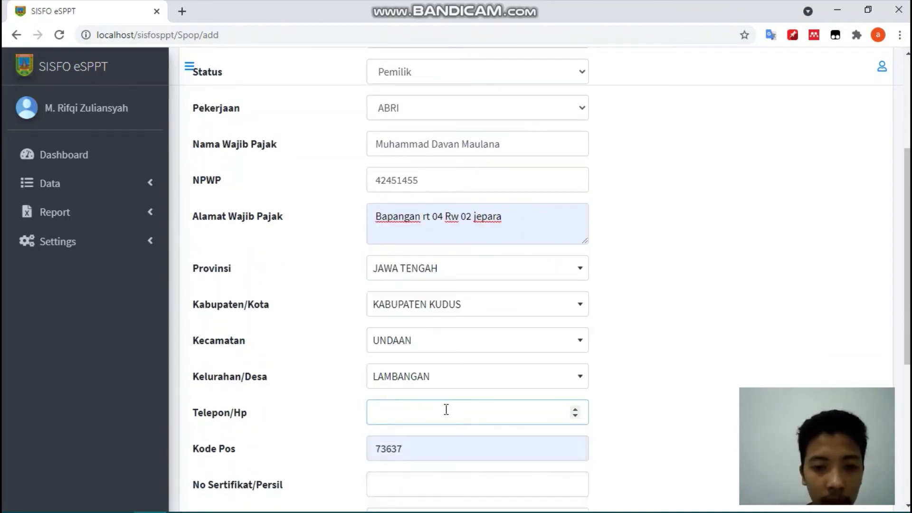
scroll(447, 409, "down", 3)
scroll(447, 409, "up", 2)
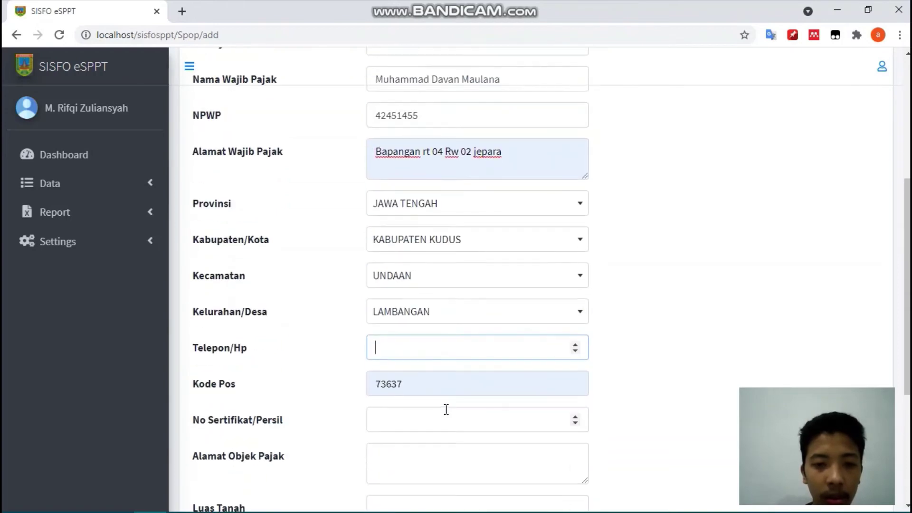
type("6766647")
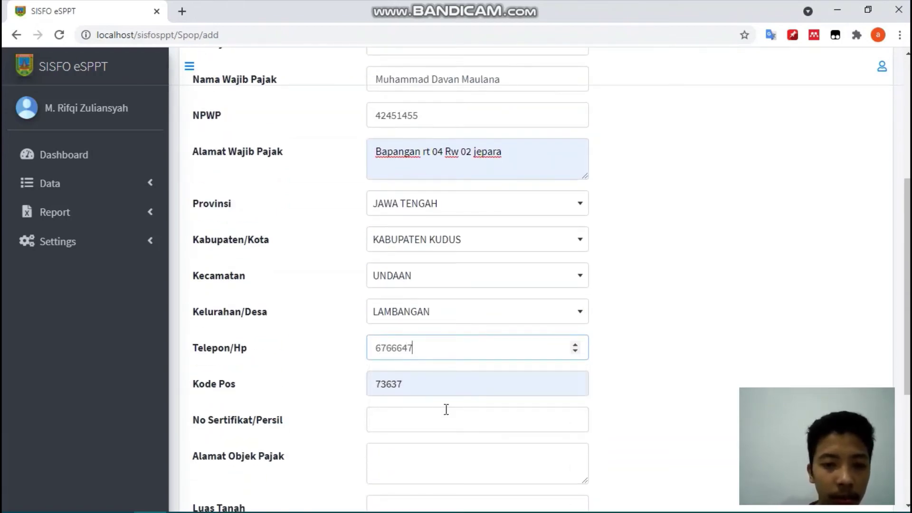
left_click(437, 380)
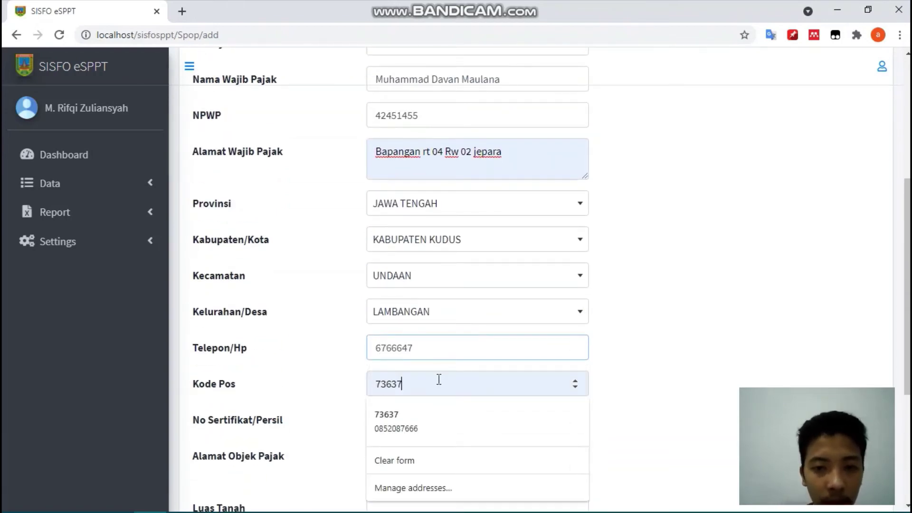
left_click_drag(437, 380, 309, 383)
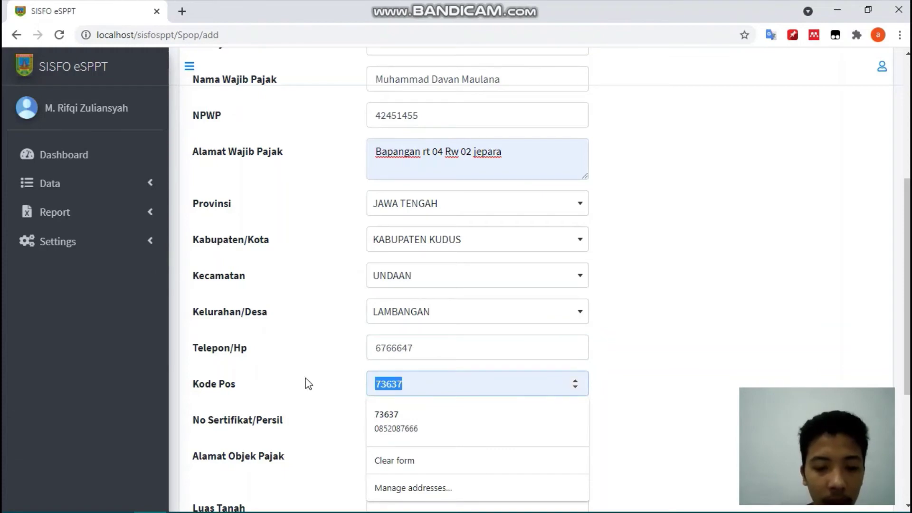
type("12345")
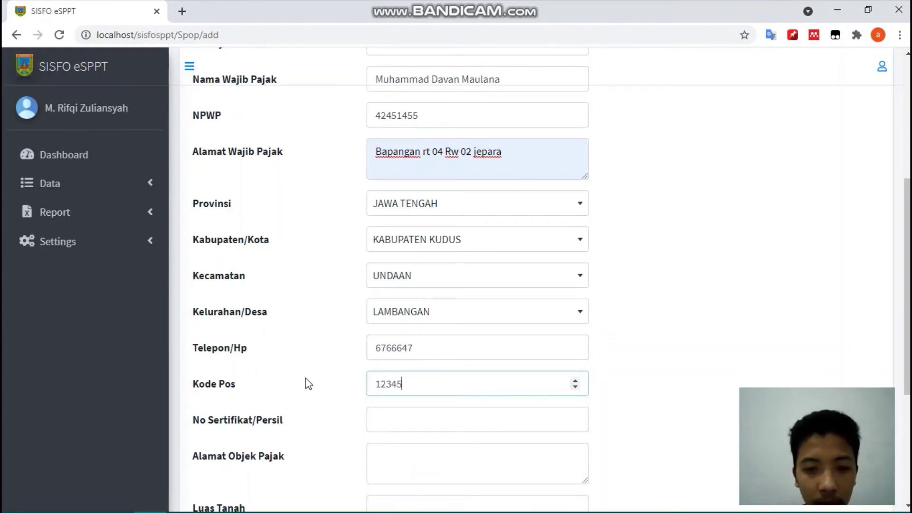
left_click(396, 423)
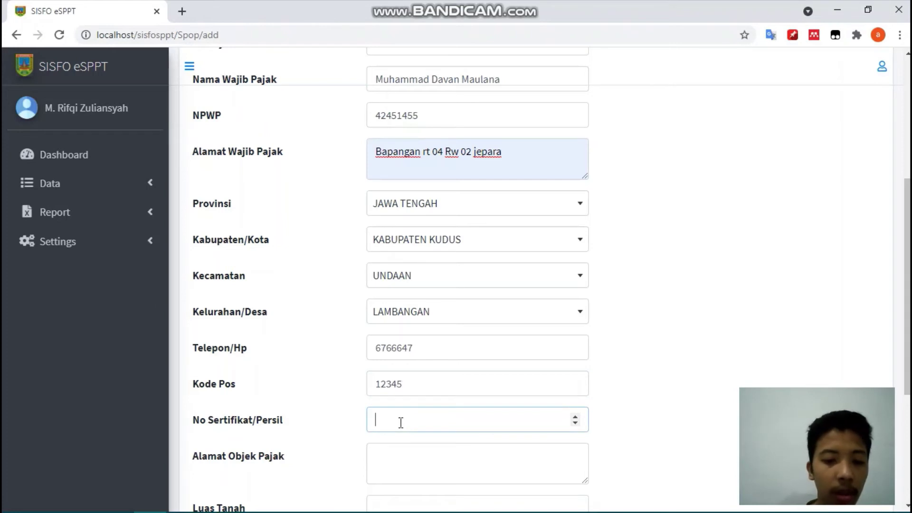
type("5432890")
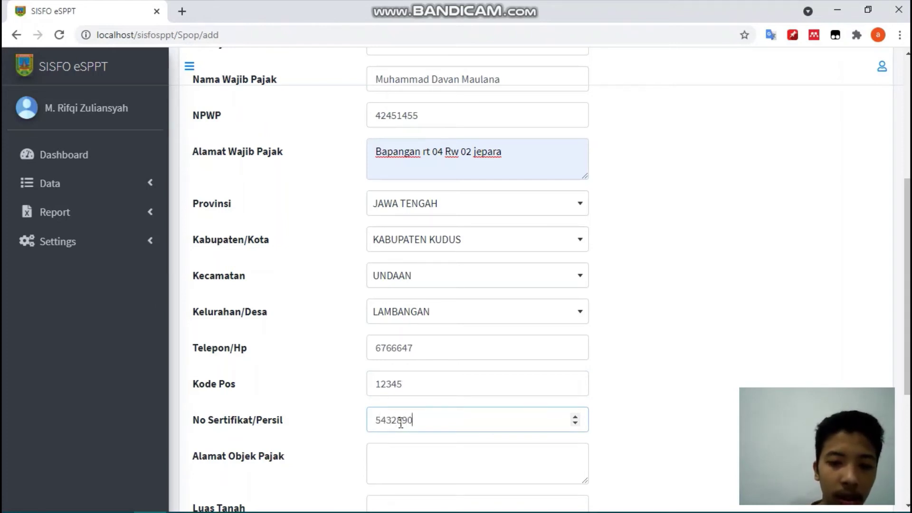
- Fill the tax object address with RW changed to 54, and enter land area 600
left_click(386, 469)
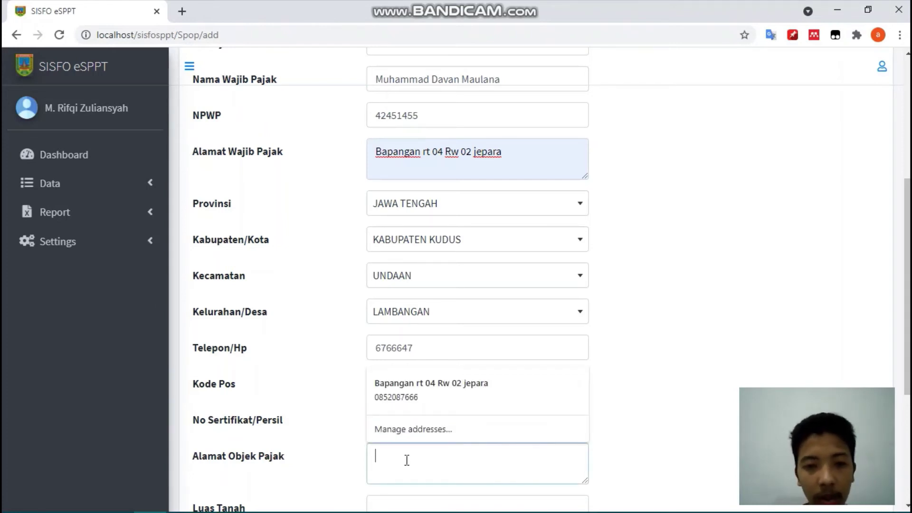
left_click(428, 401)
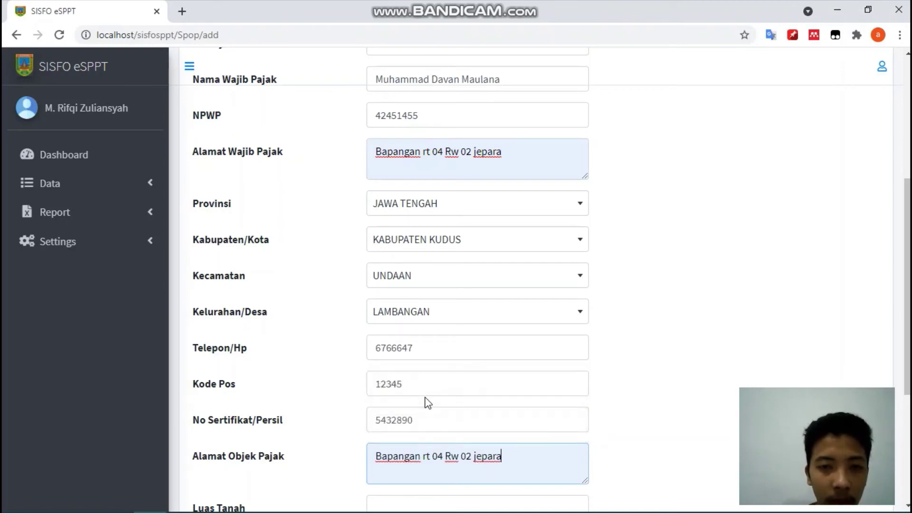
left_click(471, 456)
key("BackSpace")
key("BackSpace")
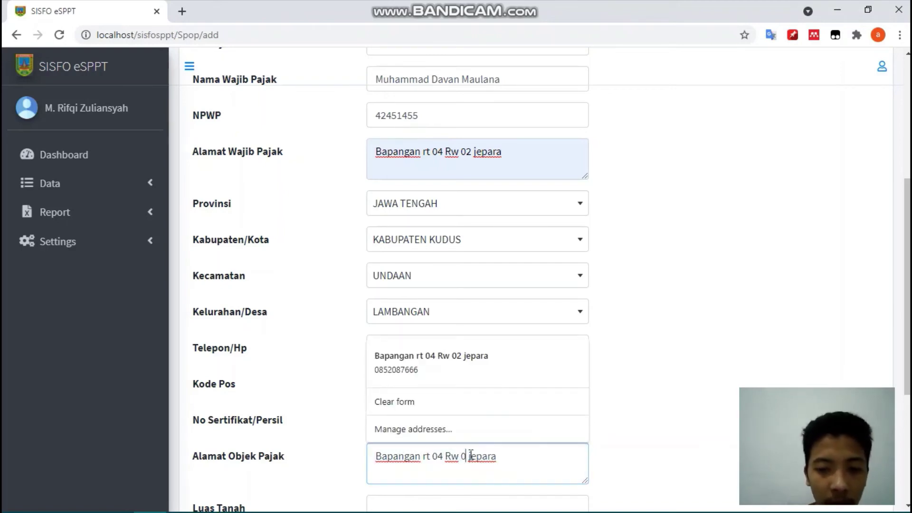
type("54")
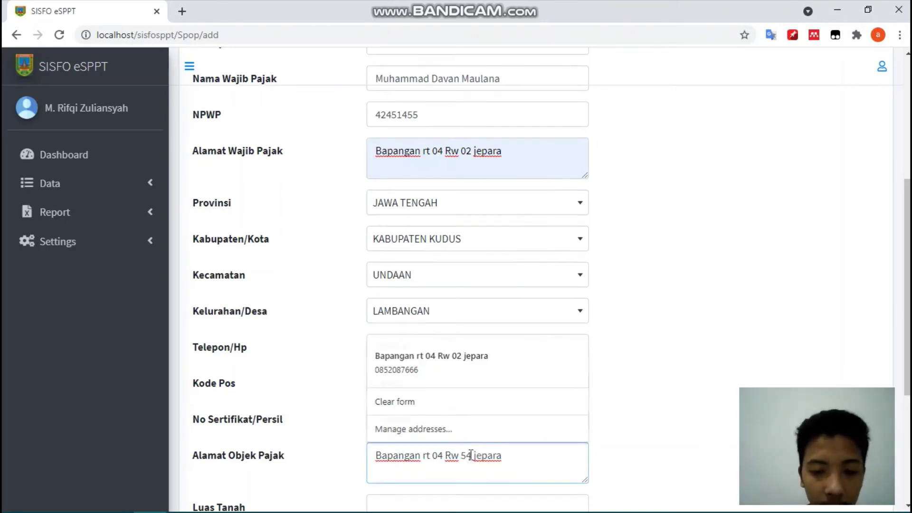
scroll(470, 456, "down", 2)
left_click(447, 435)
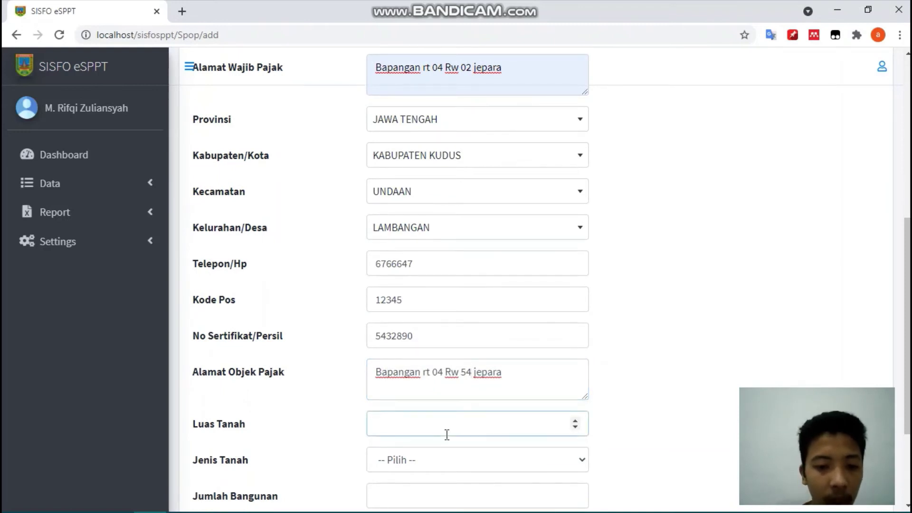
type("600")
- Choose land type Kaving Siap Bangun, enter 2 buildings, and save the SPOP record
scroll(447, 435, "down", 1)
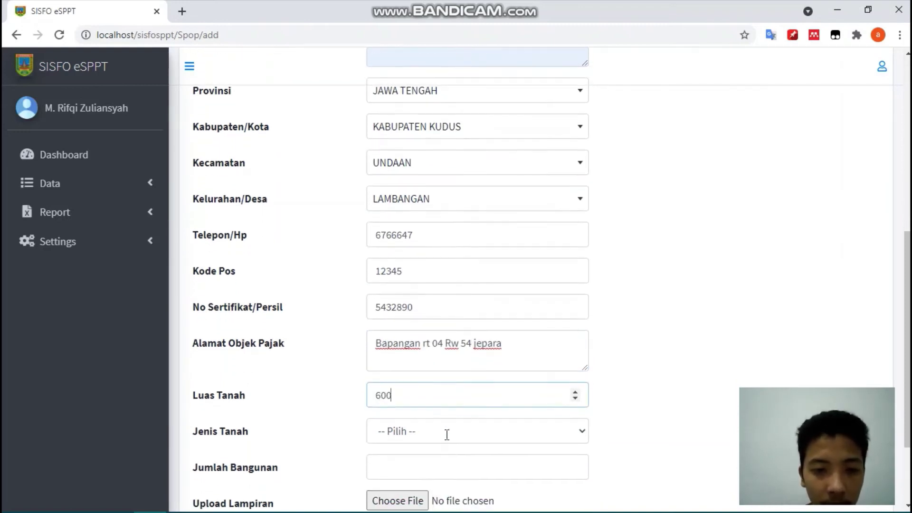
left_click(447, 435)
left_click(435, 383)
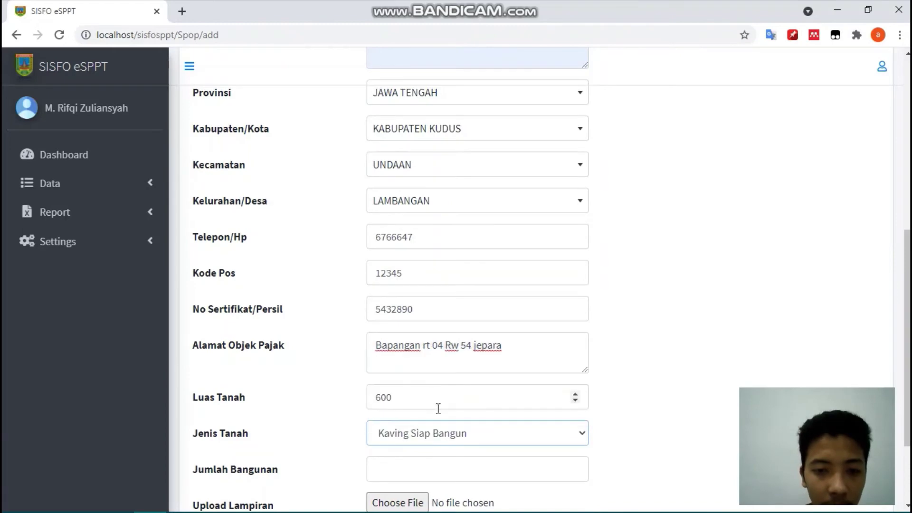
scroll(455, 455, "down", 1)
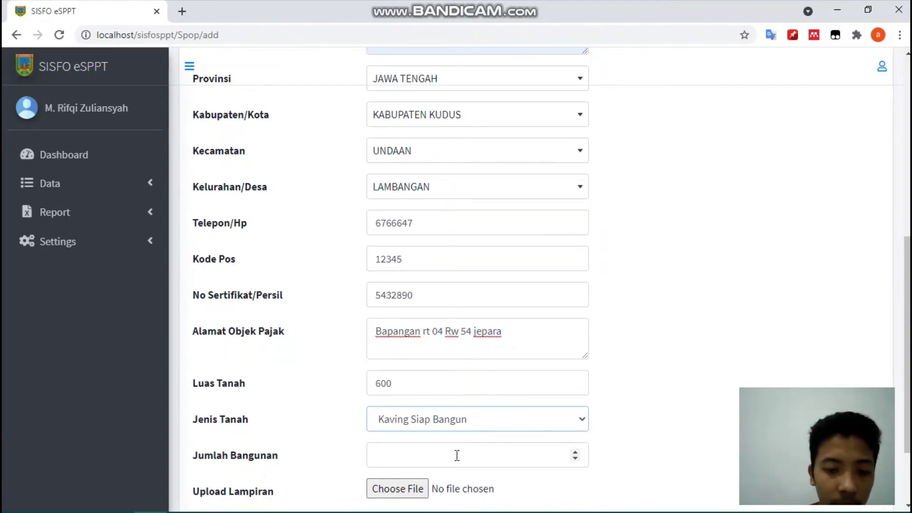
left_click(457, 456)
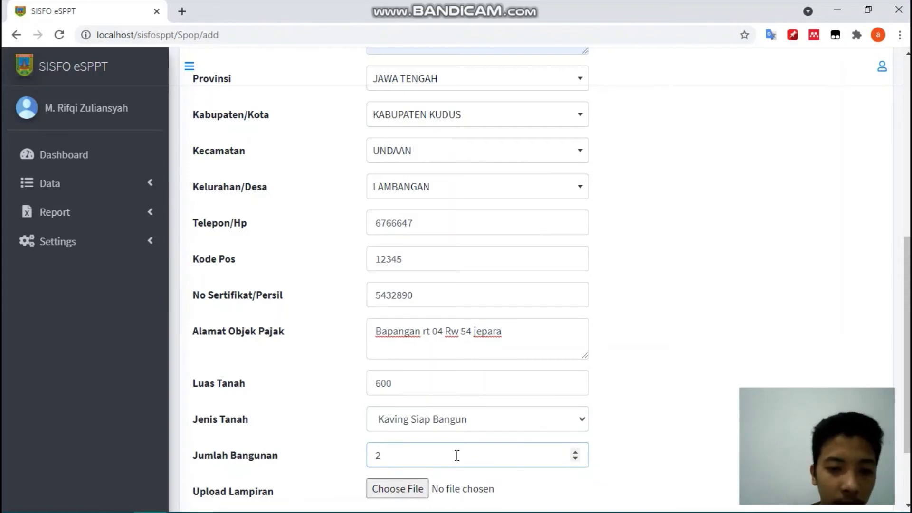
scroll(457, 455, "down", 3)
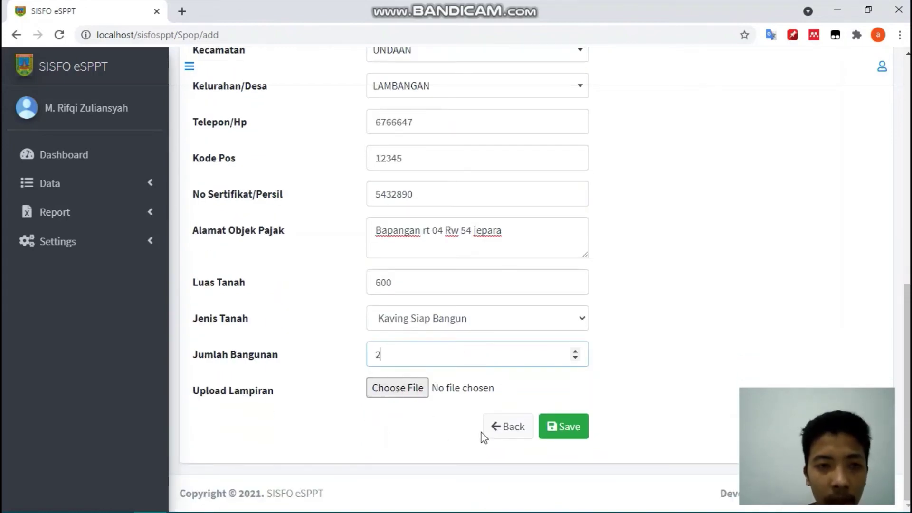
scroll(482, 434, "up", 10)
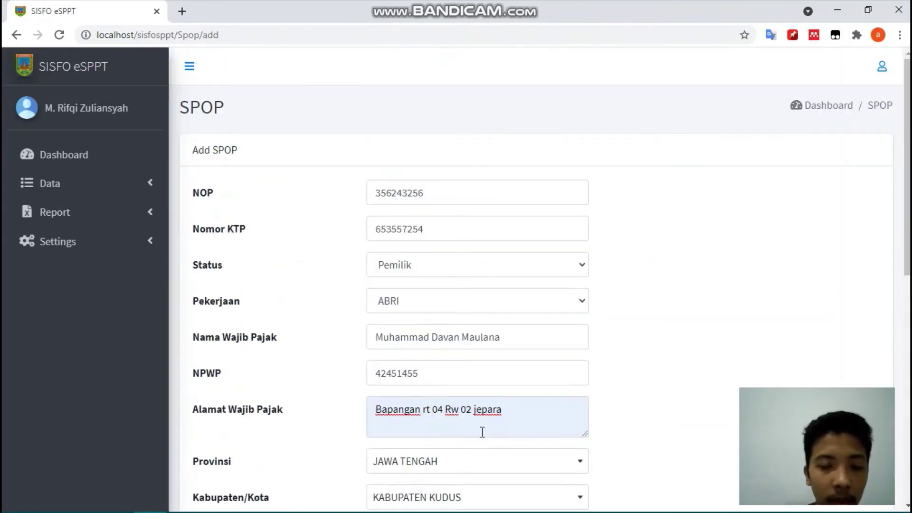
scroll(481, 430, "down", 10)
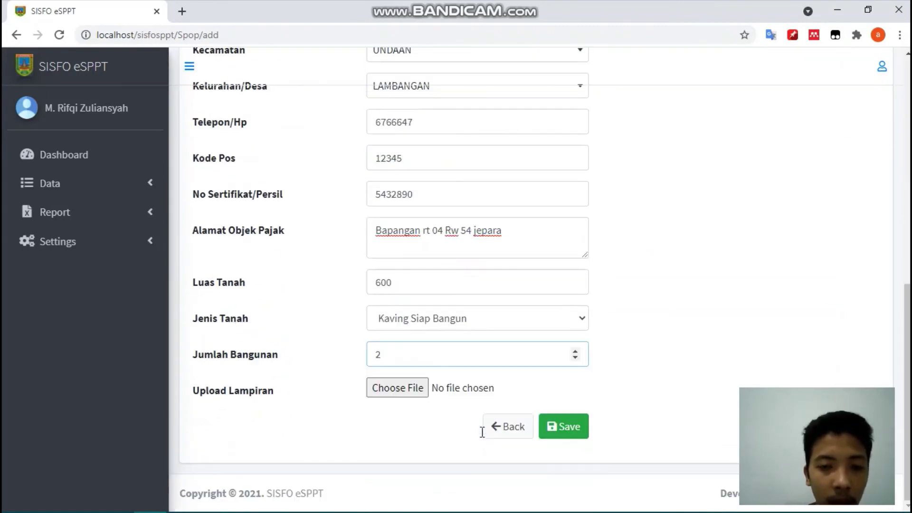
left_click(571, 427)
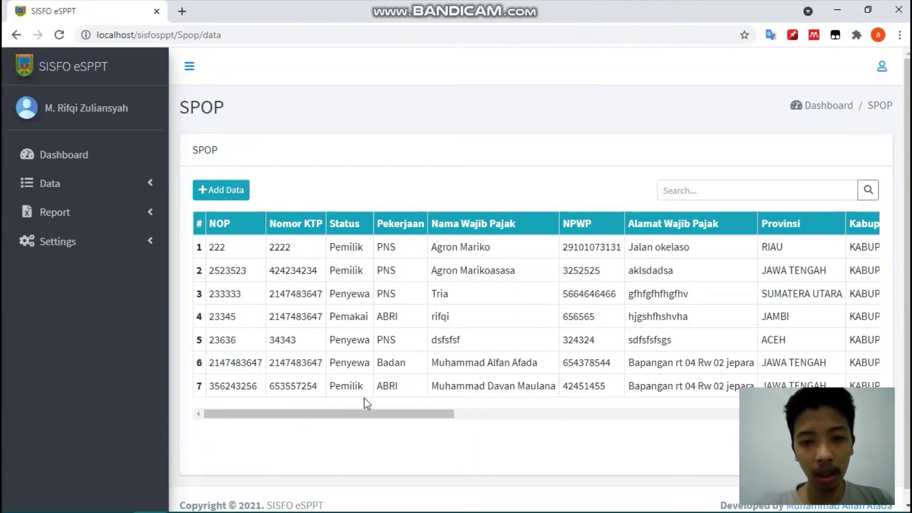
left_click_drag(397, 418, 818, 428)
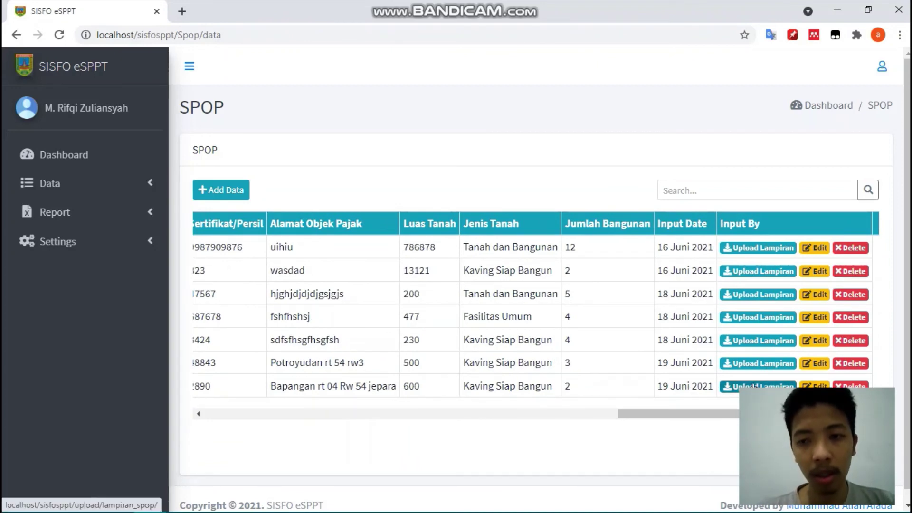
left_click(754, 386)
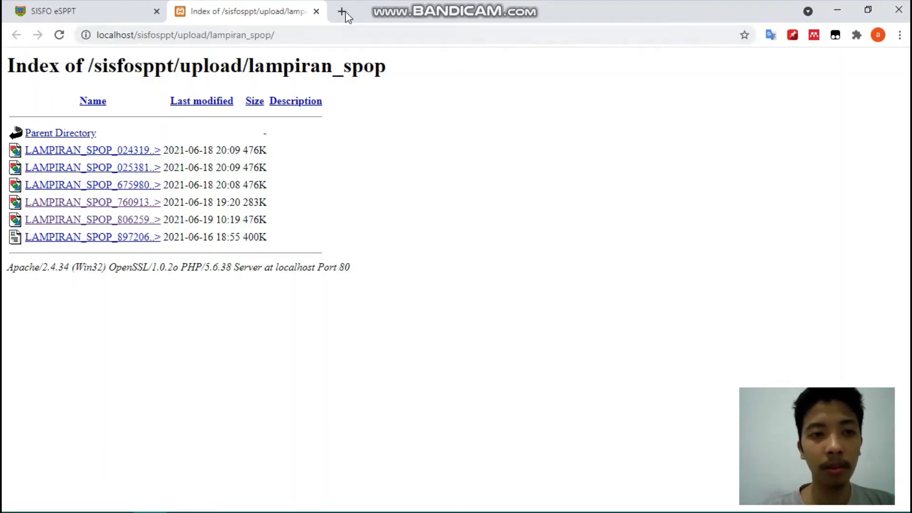
left_click(316, 11)
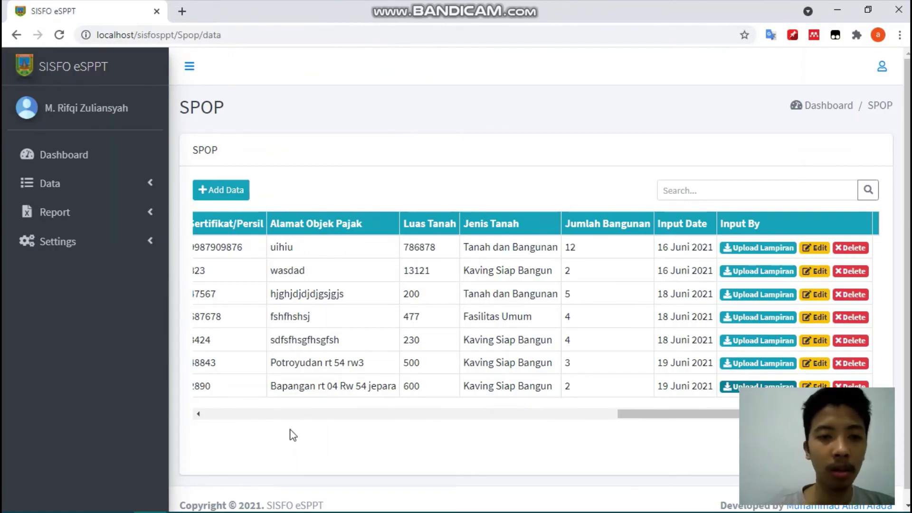
left_click_drag(422, 416, 150, 415)
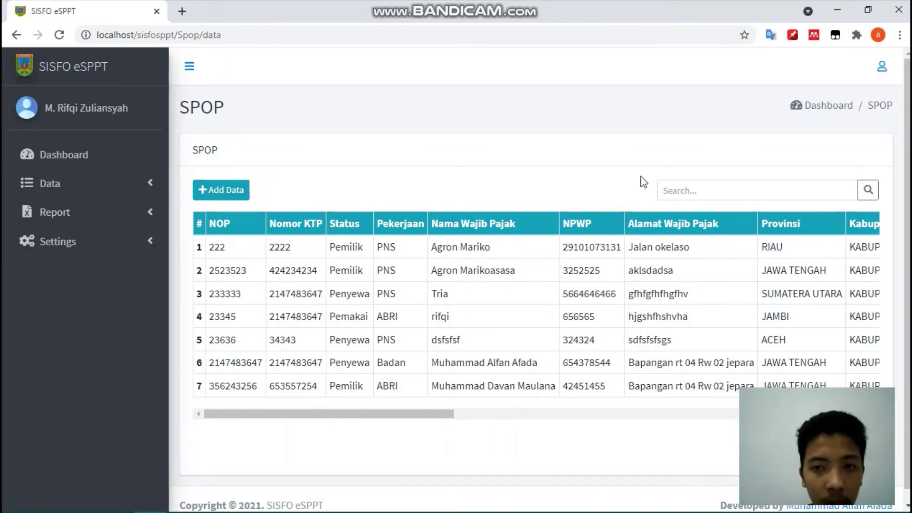
- Search the SPOP list for 'd', then for 'tria', narrowing it to one record
left_click(682, 192)
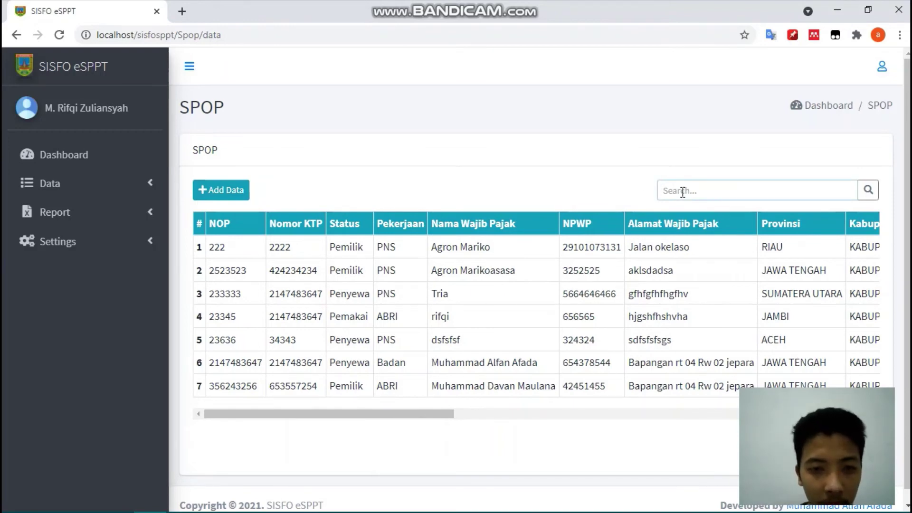
type("davan")
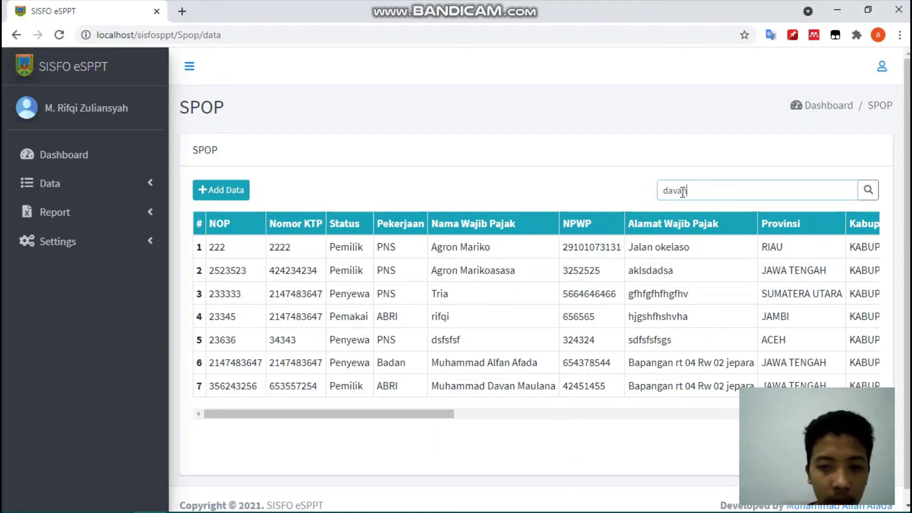
key("Return")
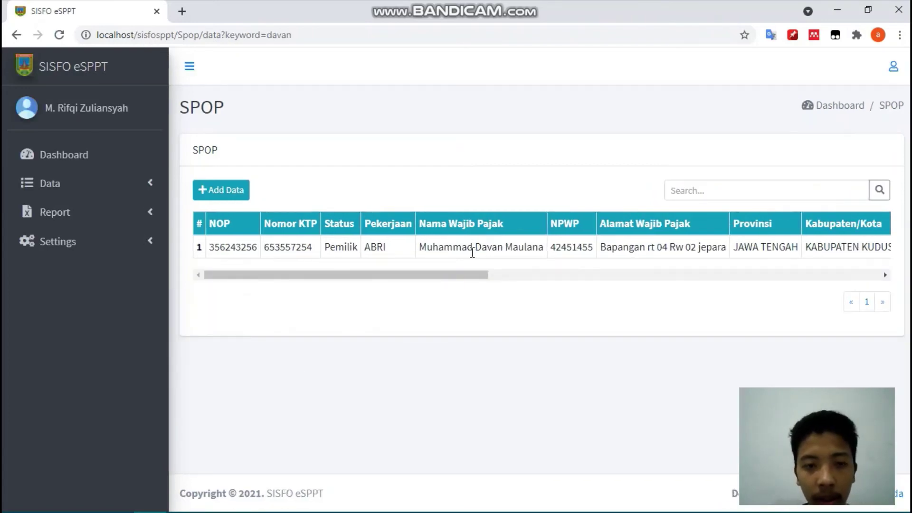
left_click(698, 191)
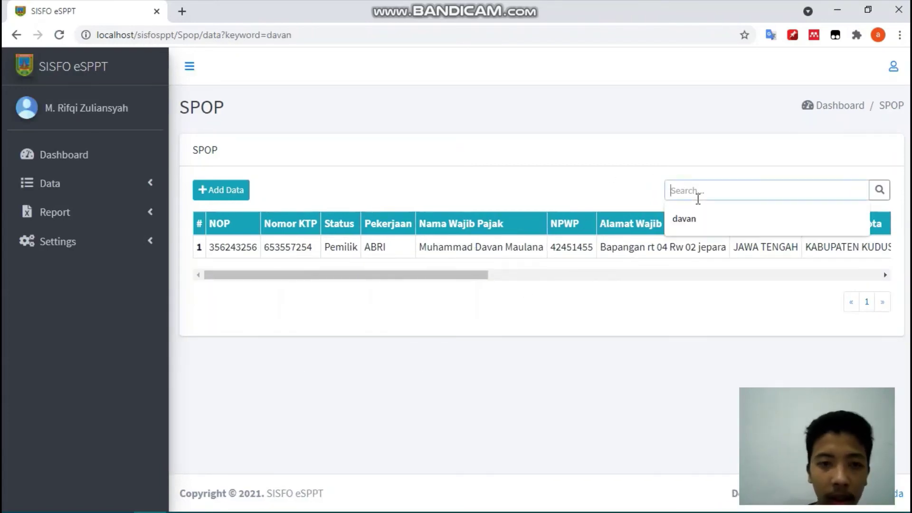
type("tria")
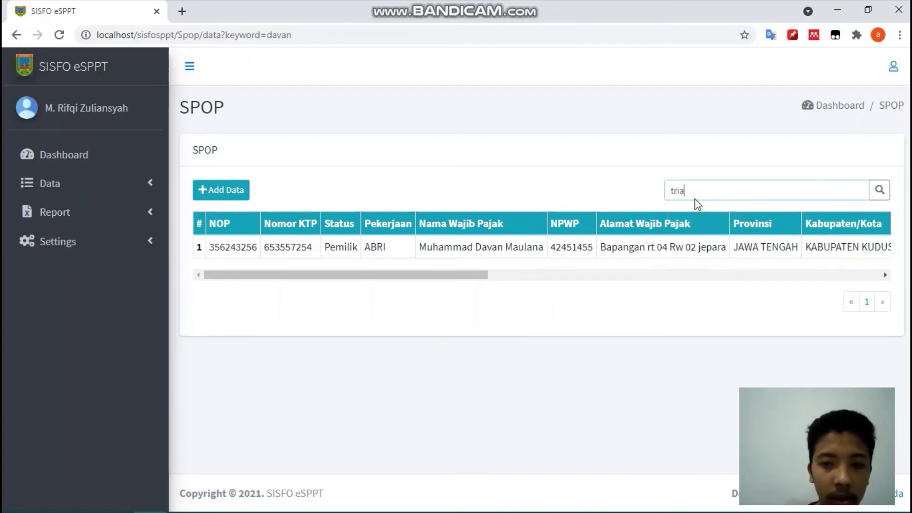
key("Return")
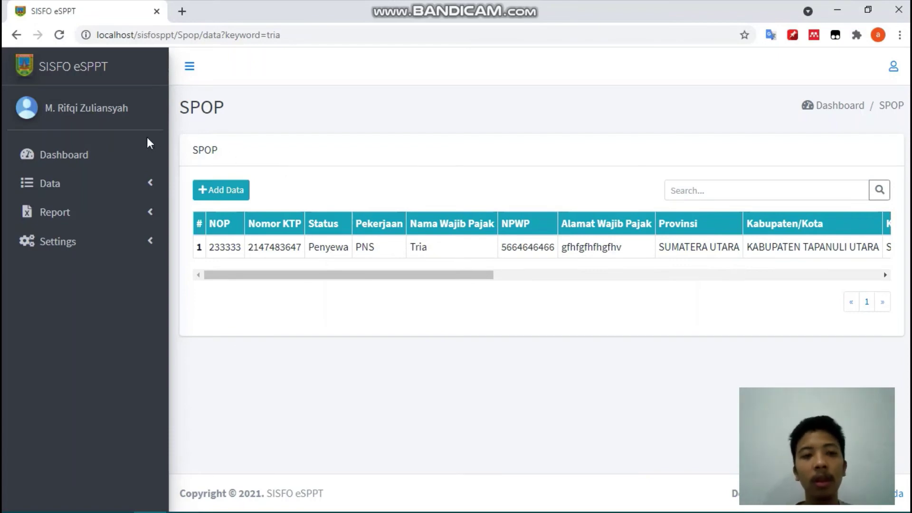
- Start a new LSPOP record, entering the object number and building use Perumahan
left_click(132, 183)
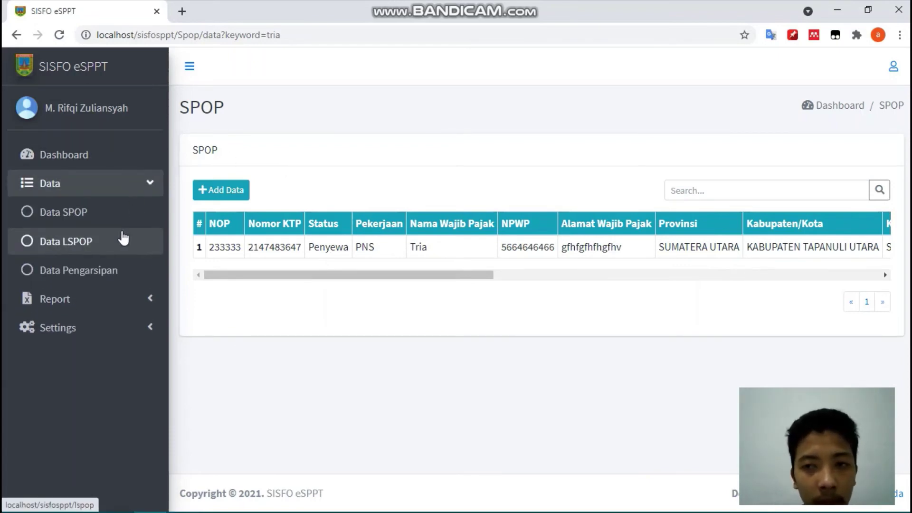
left_click(106, 245)
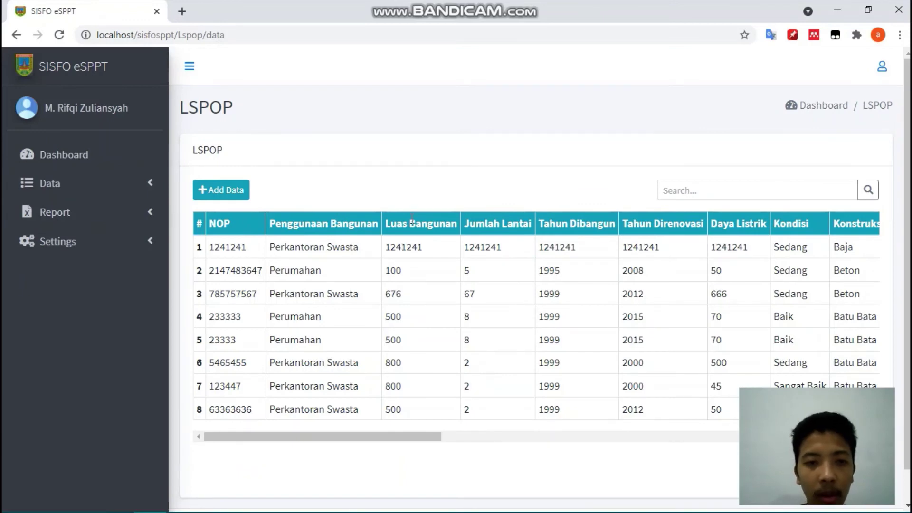
left_click(246, 188)
left_click(421, 198)
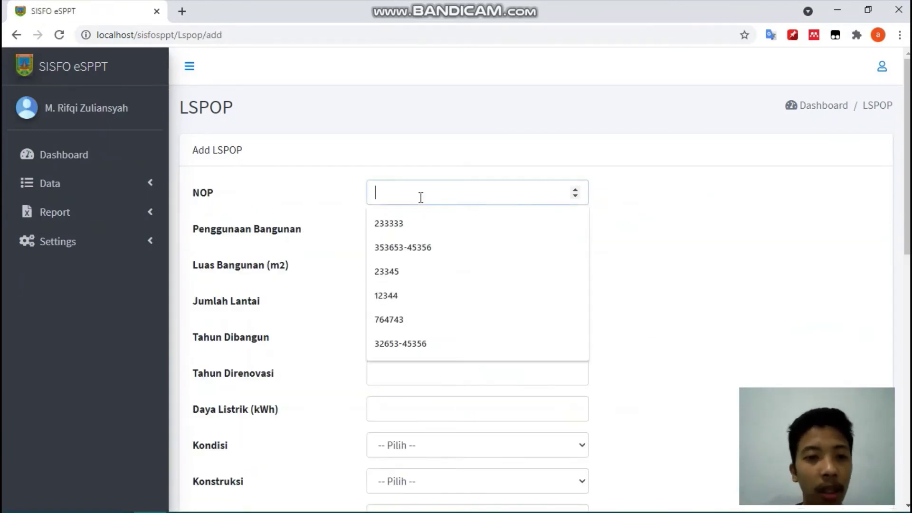
left_click(403, 278)
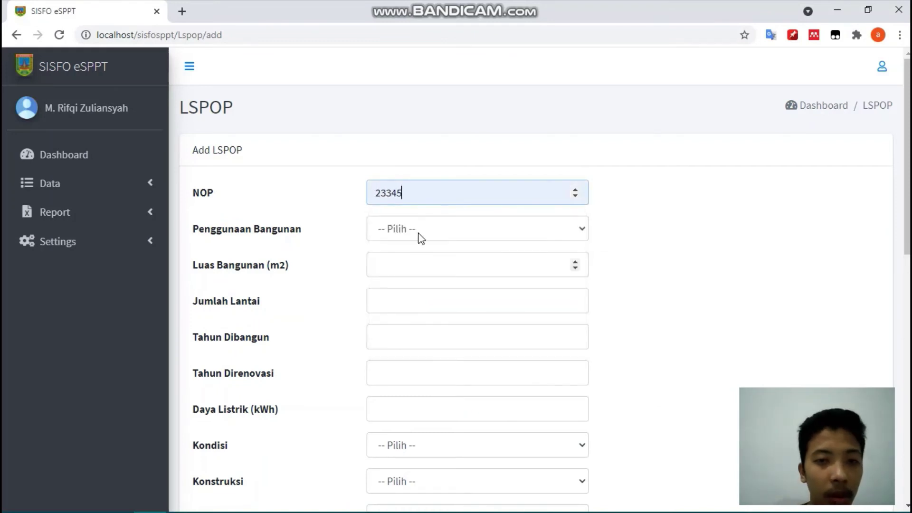
type("12")
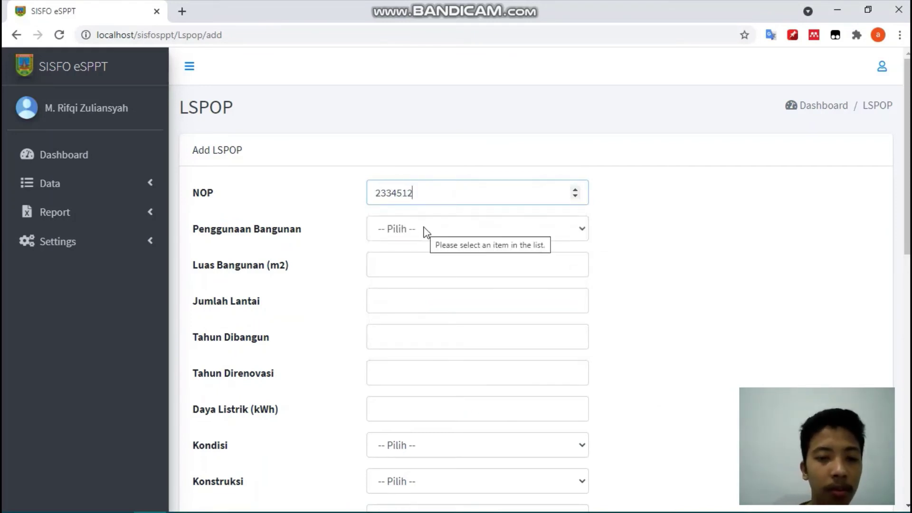
left_click(425, 232)
left_click(423, 261)
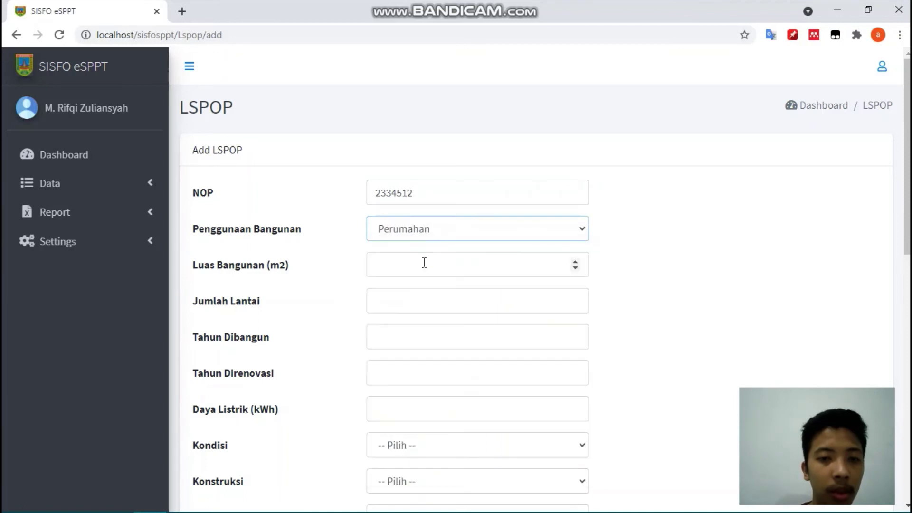
- Enter area 2345, 2 floors, built 1999, renovated 2021, condition Sedang, construction Beton
left_click(415, 257)
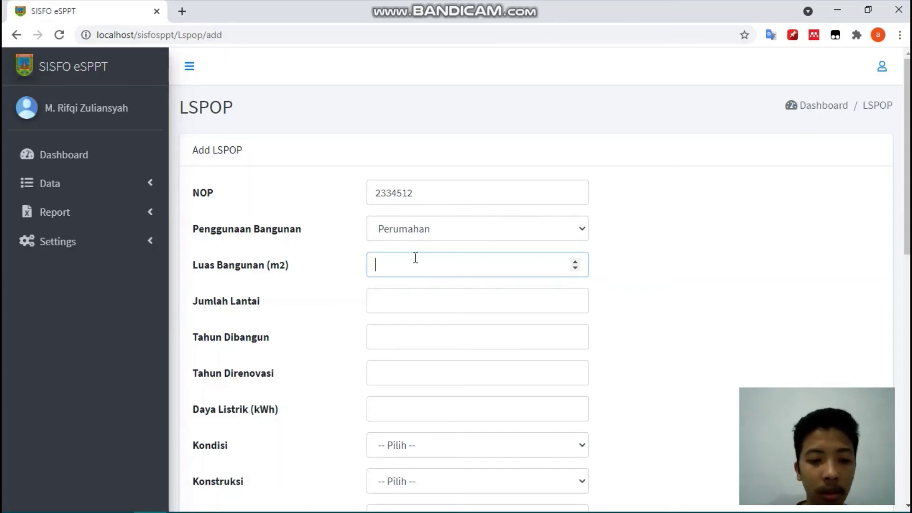
left_click(414, 302)
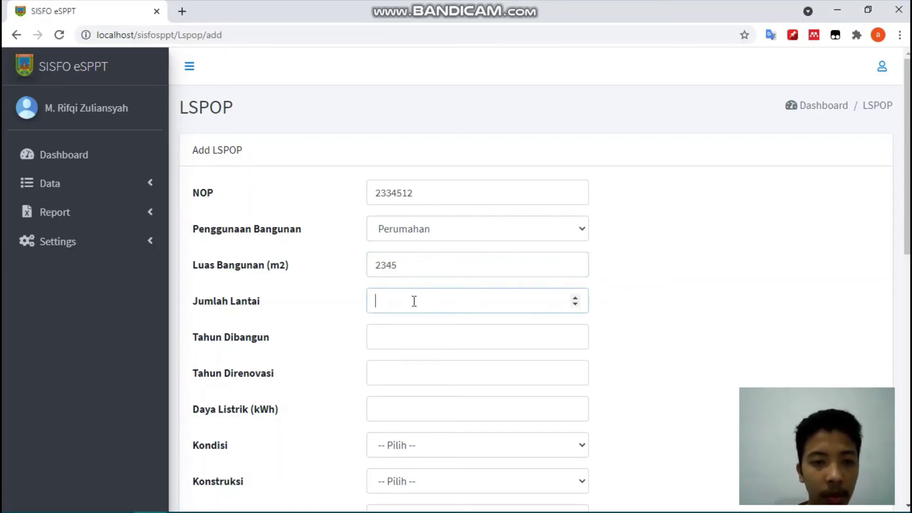
type("2")
left_click(378, 347)
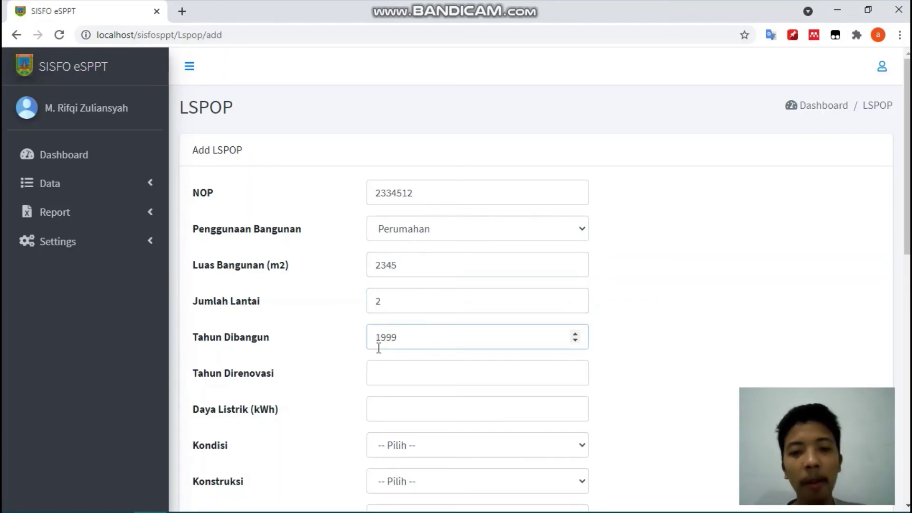
left_click(386, 373)
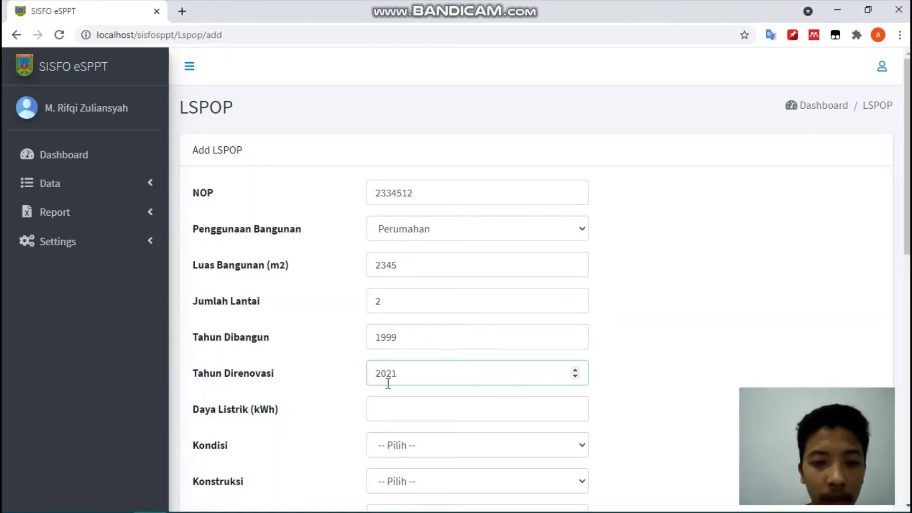
left_click(388, 415)
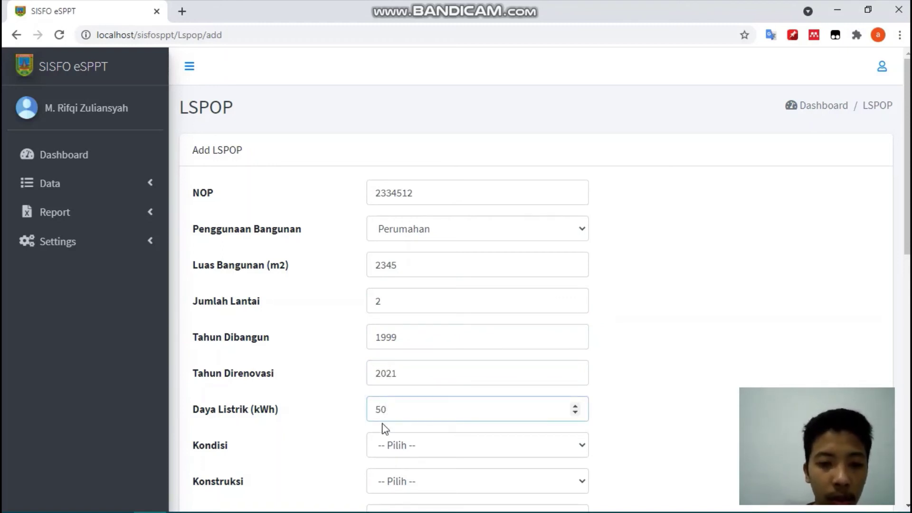
left_click(405, 447)
left_click(403, 411)
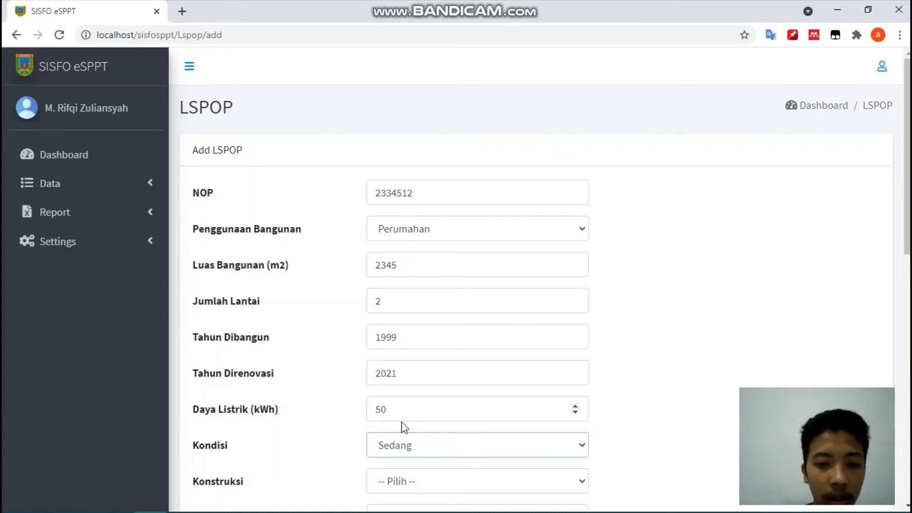
left_click(387, 480)
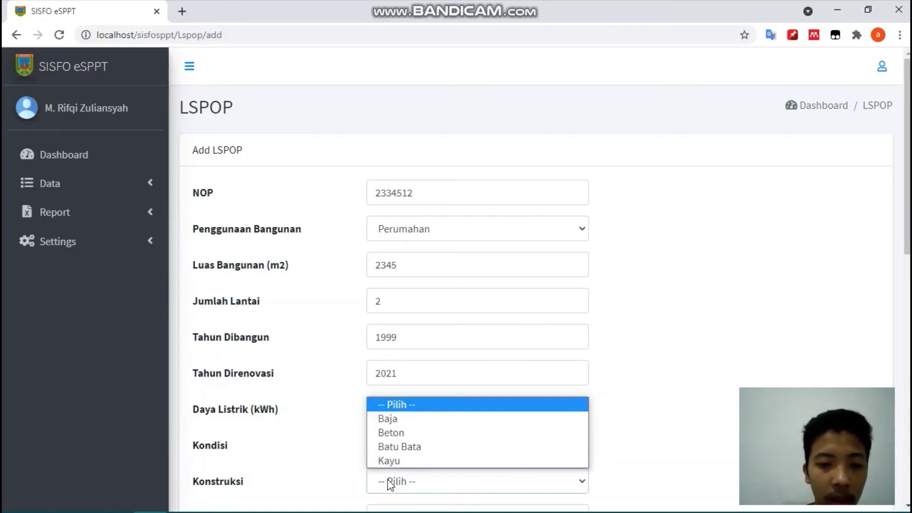
left_click(391, 433)
- Set roof Asbes, walls Seng, floor Marmer and ceiling Kaca/Alumunium
scroll(400, 474, "down", 1)
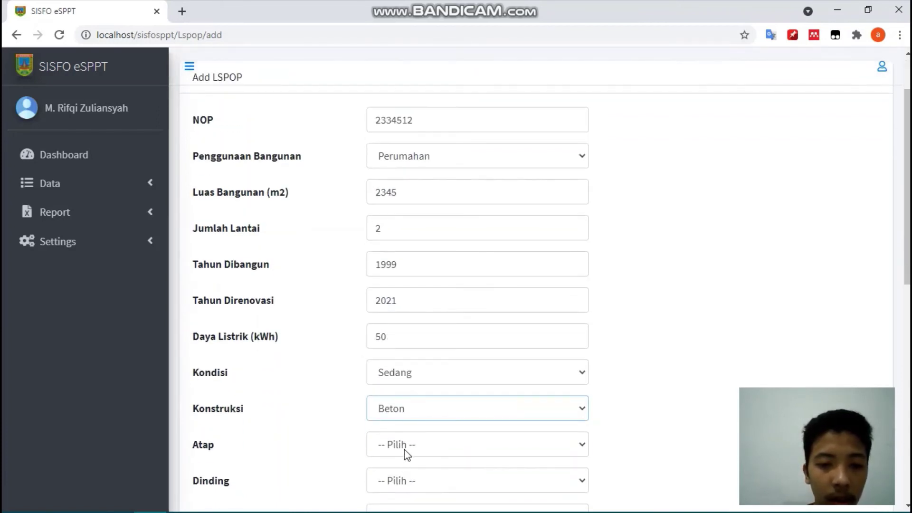
left_click(404, 449)
left_click(398, 407)
scroll(402, 423, "down", 1)
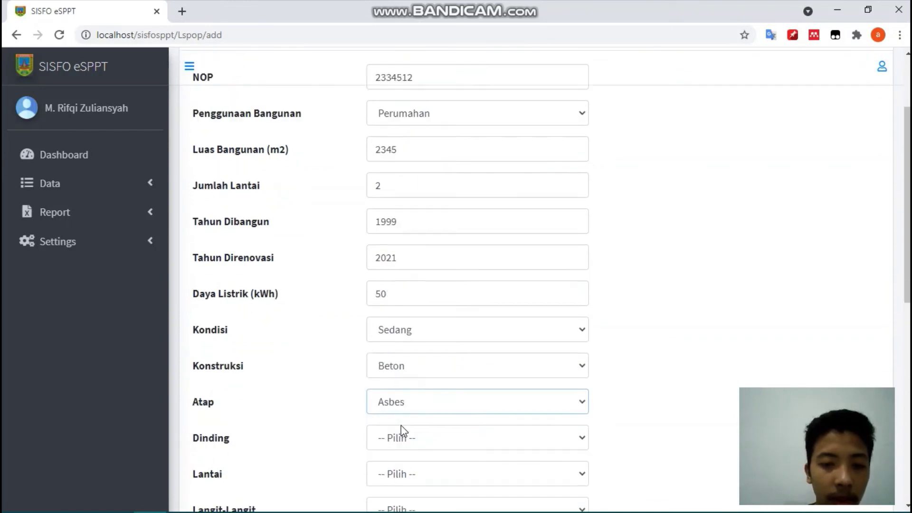
left_click(399, 418)
left_click(398, 382)
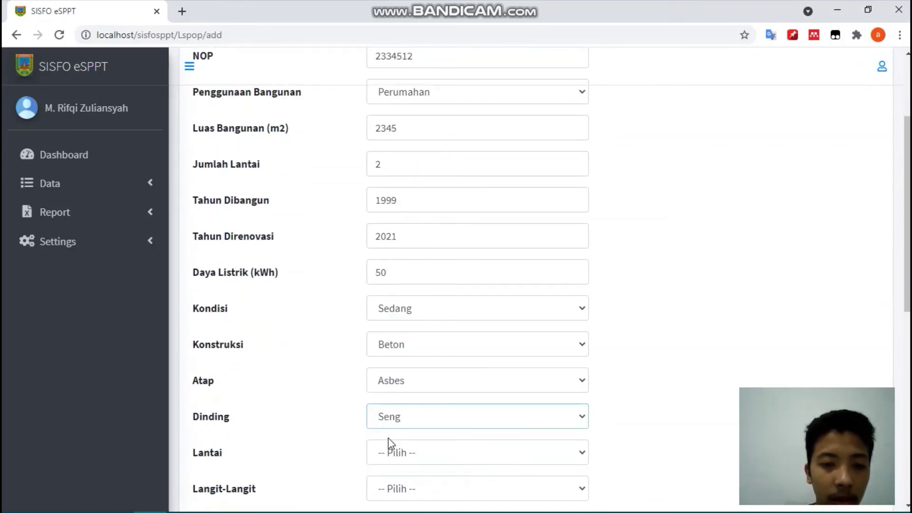
scroll(389, 443, "down", 2)
left_click(395, 364)
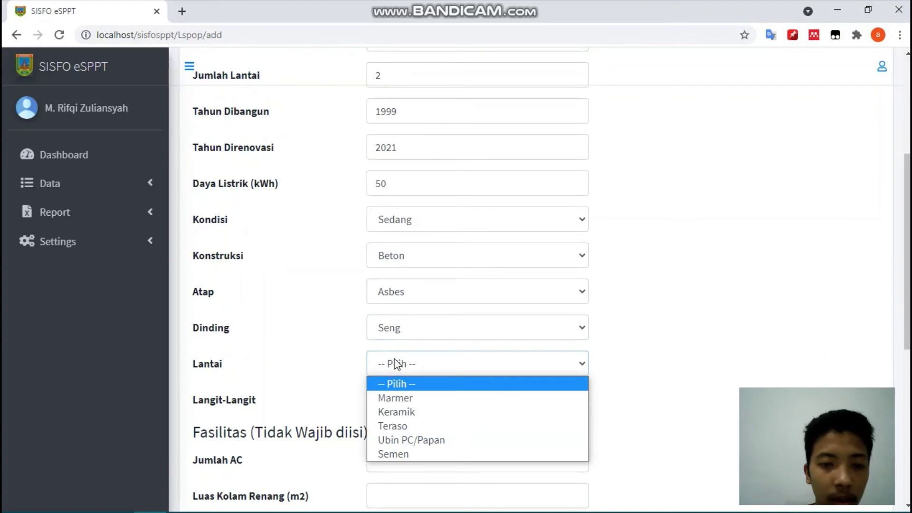
left_click(402, 398)
left_click(388, 404)
left_click(387, 434)
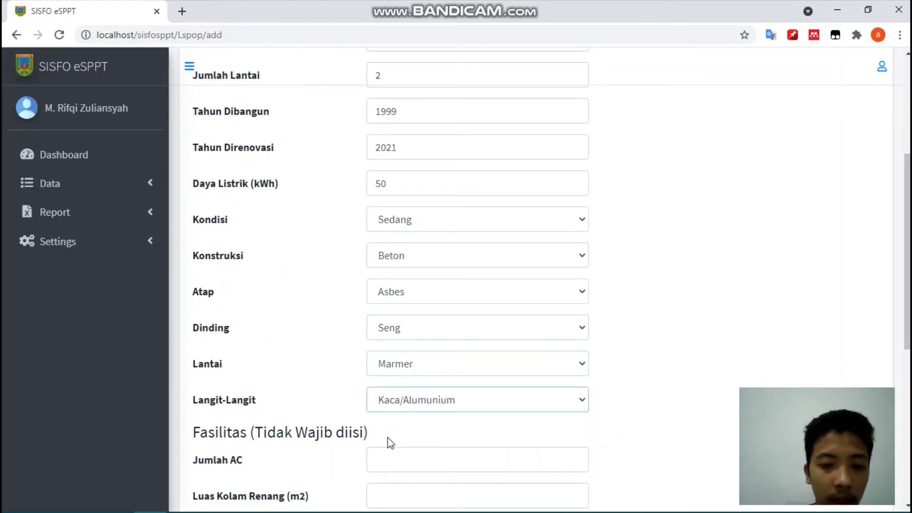
- Scroll through the rest of the Add LSPOP form to review the remaining fields
scroll(389, 439, "down", 2)
scroll(390, 441, "down", 1)
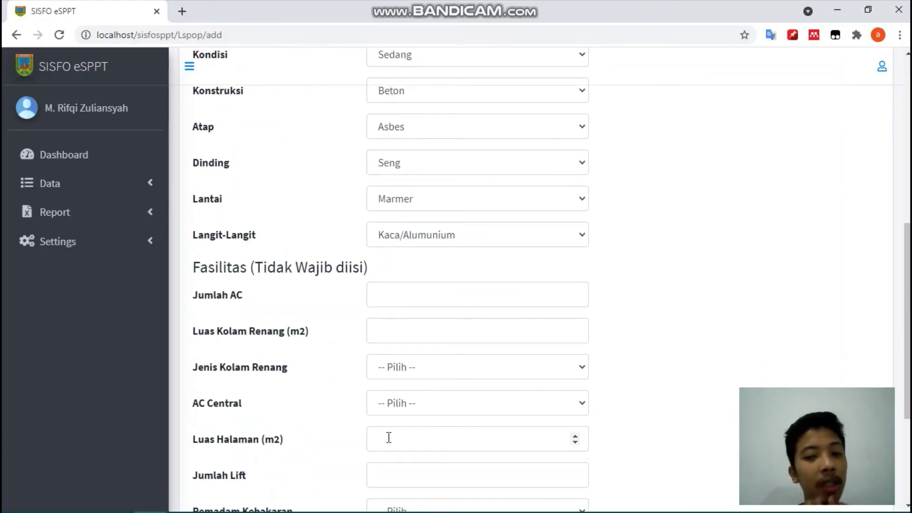
scroll(389, 437, "down", 1)
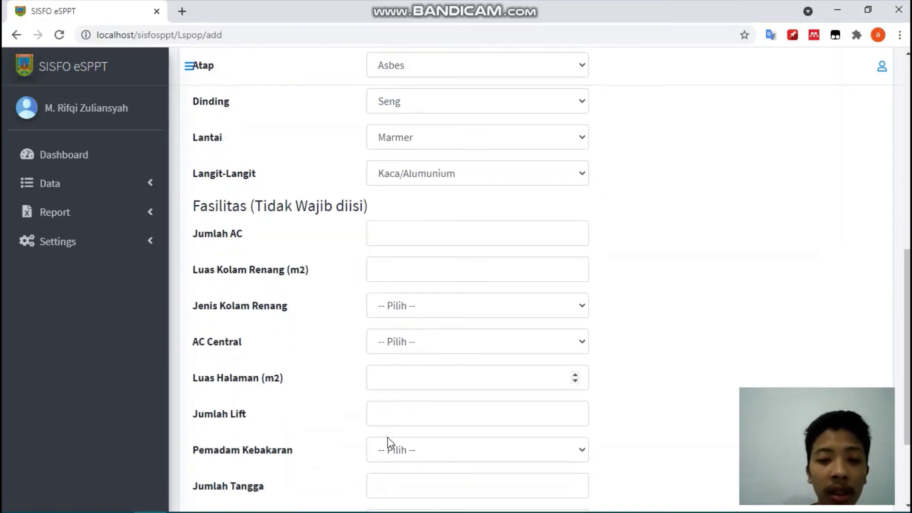
scroll(387, 442, "down", 2)
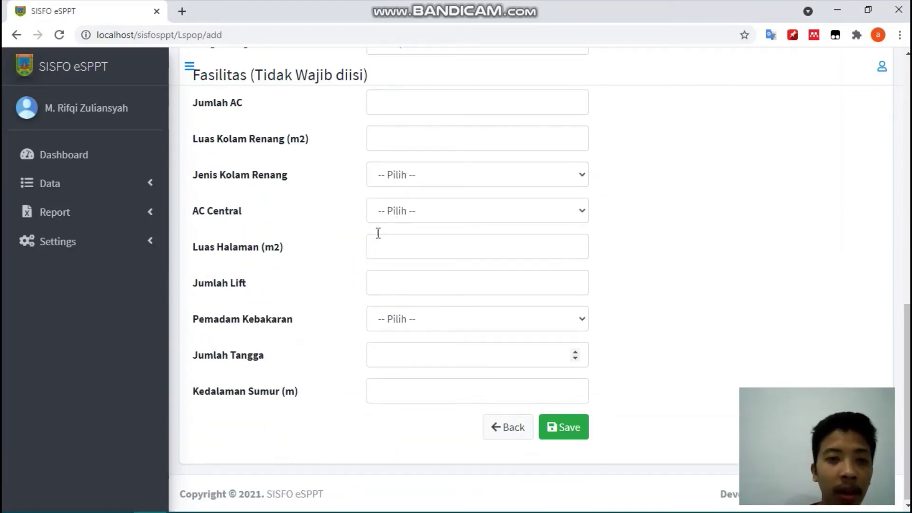
scroll(376, 164, "up", 10)
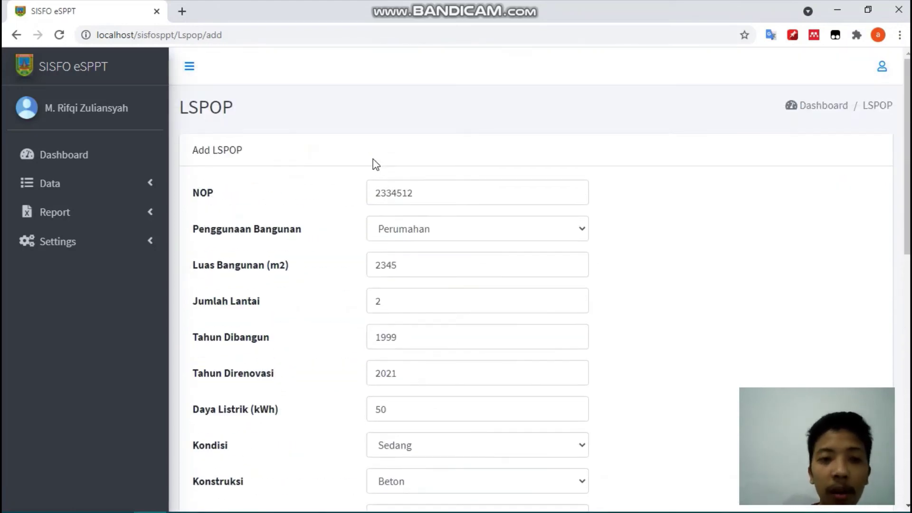
scroll(375, 163, "down", 8)
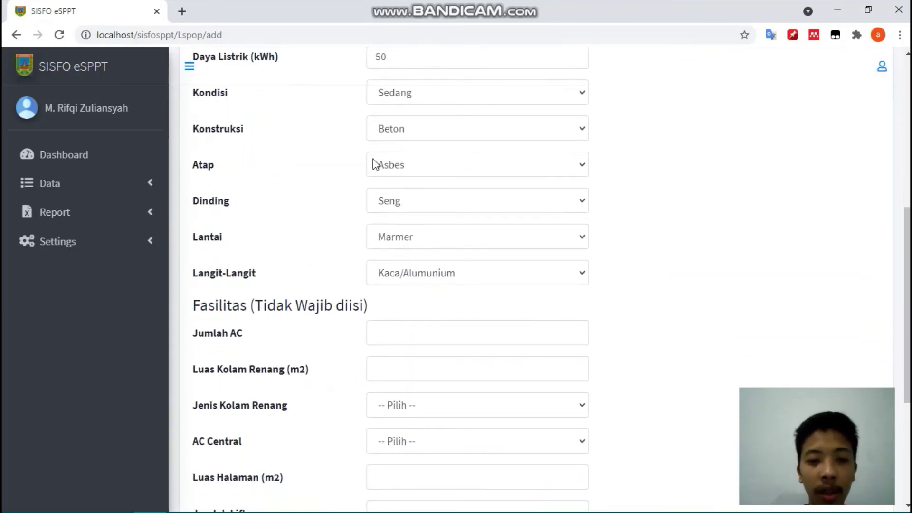
scroll(376, 165, "up", 1)
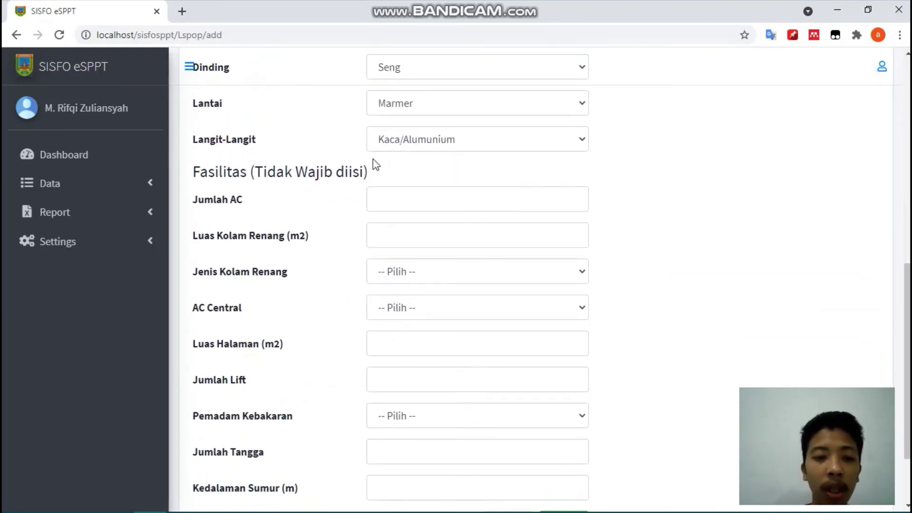
scroll(309, 407, "down", 2)
scroll(307, 405, "up", 2)
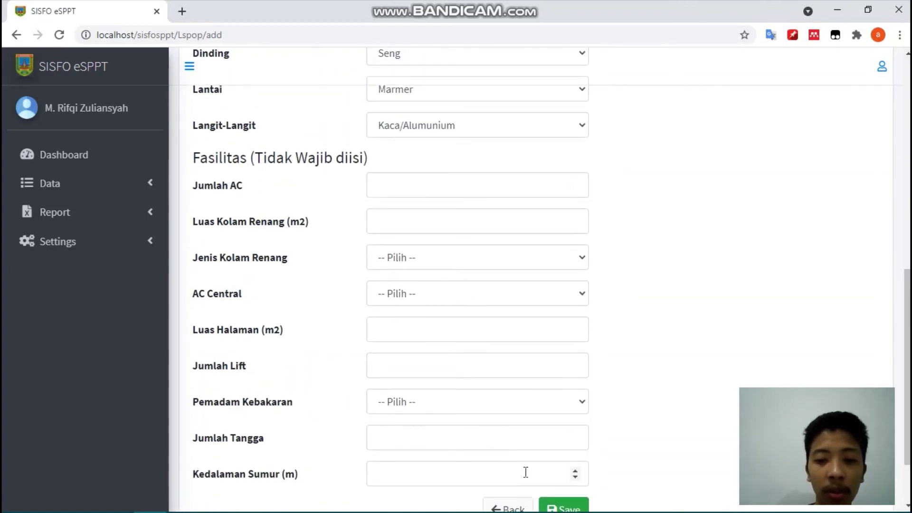
scroll(557, 418, "down", 2)
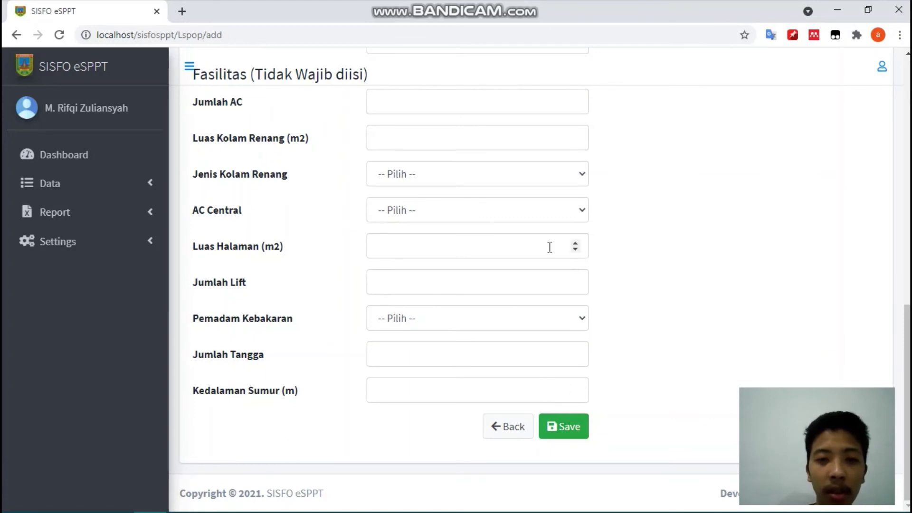
scroll(546, 246, "up", 1)
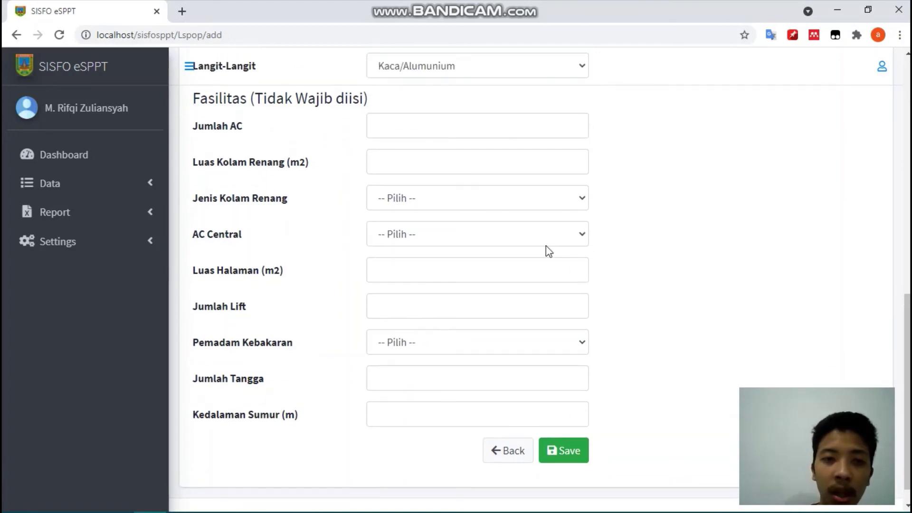
scroll(546, 246, "down", 1)
- Save the LSPOP record and review row 9's Beton, Asbes, Seng and Marmer columns
left_click(569, 427)
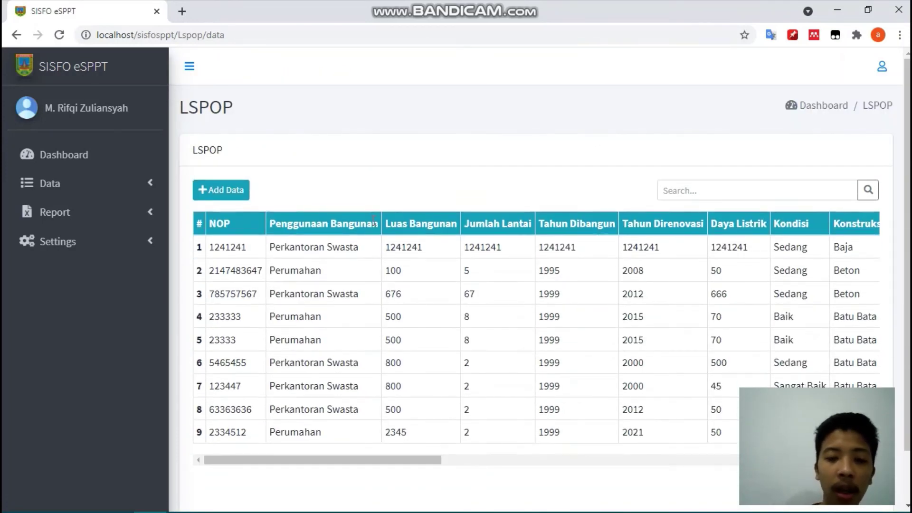
scroll(374, 220, "down", 2)
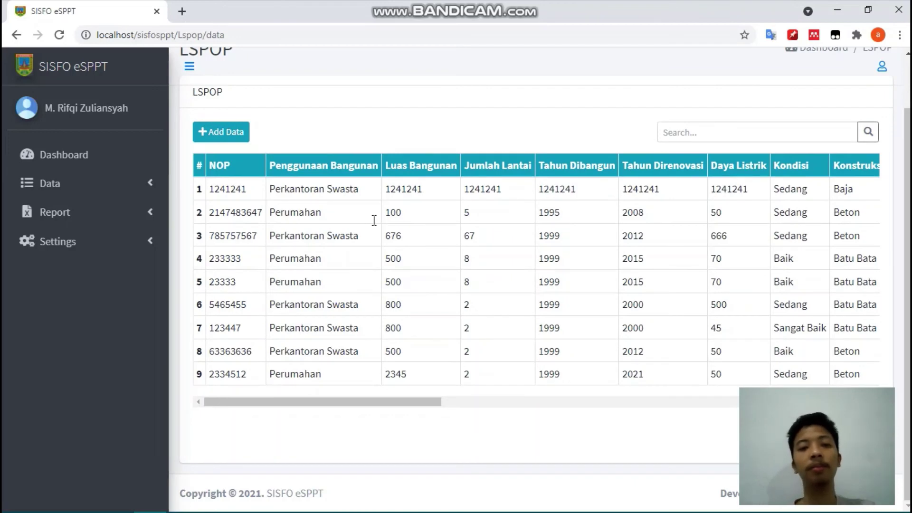
left_click_drag(359, 404, 269, 395)
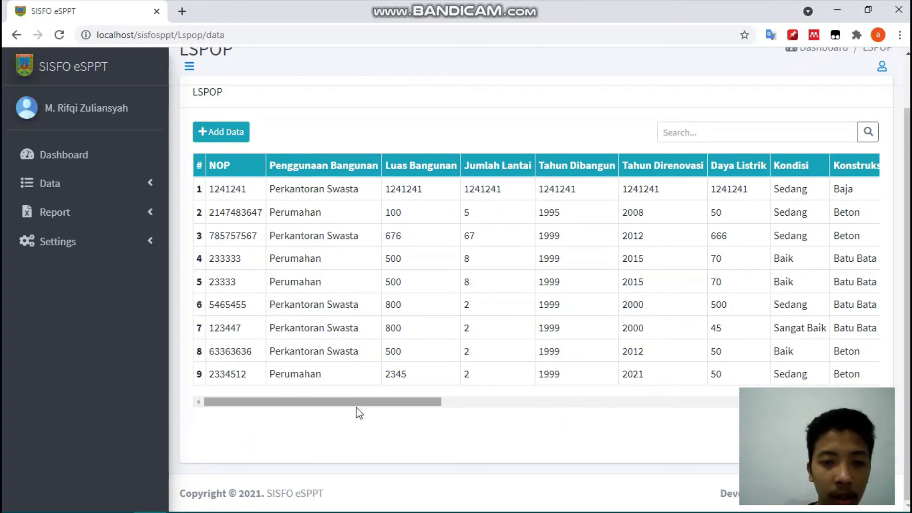
left_click_drag(364, 405, 673, 448)
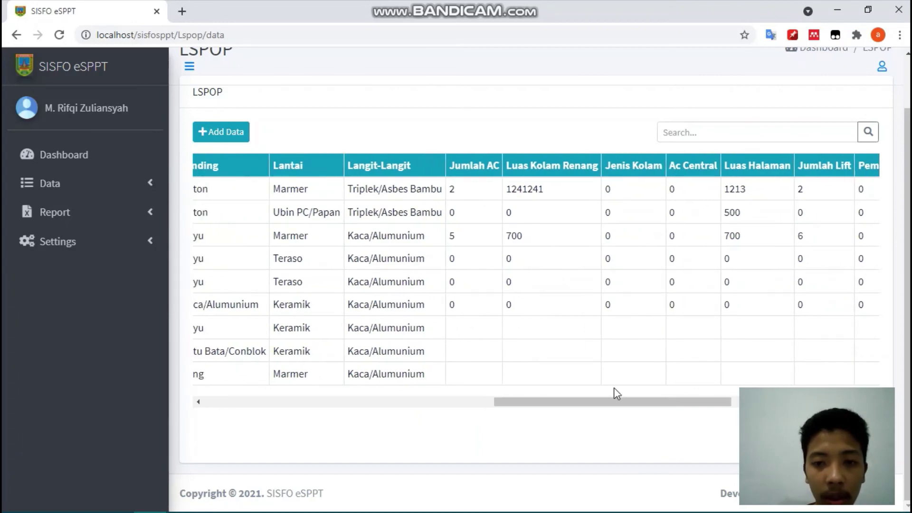
left_click_drag(613, 399, 494, 439)
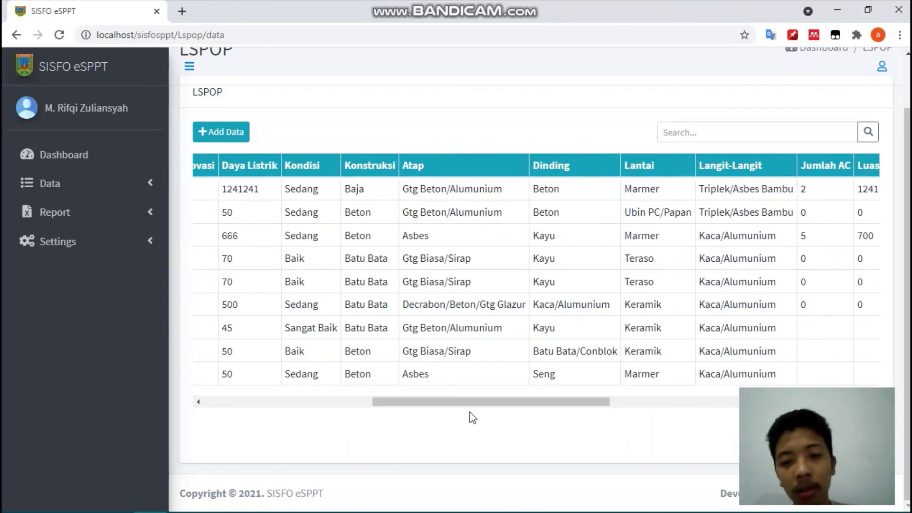
- Export the SPOP report for 16/06/1999 to 19/06/2021 with Semua Data as an Excel file
left_click(139, 212)
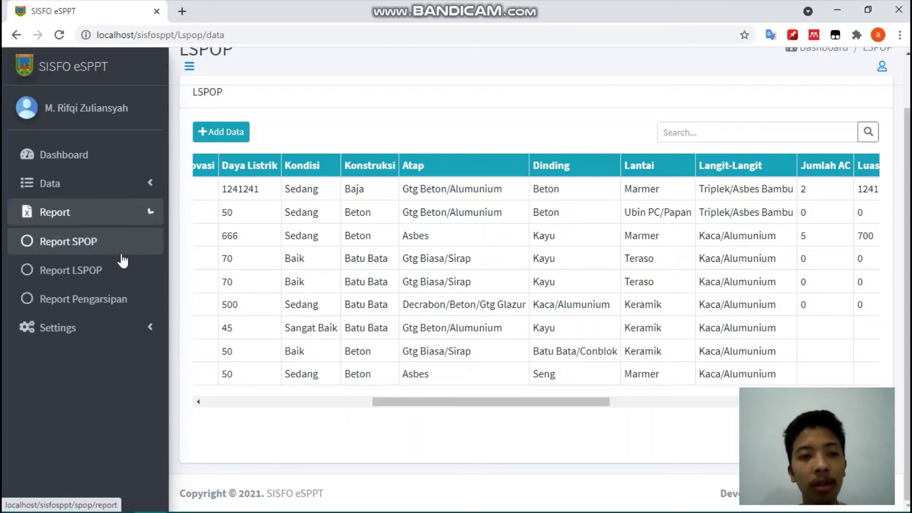
left_click(120, 256)
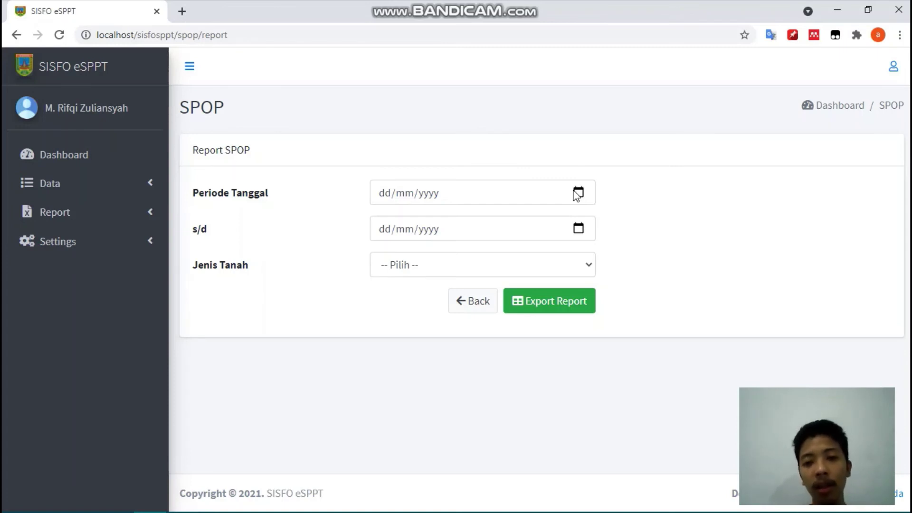
left_click(577, 193)
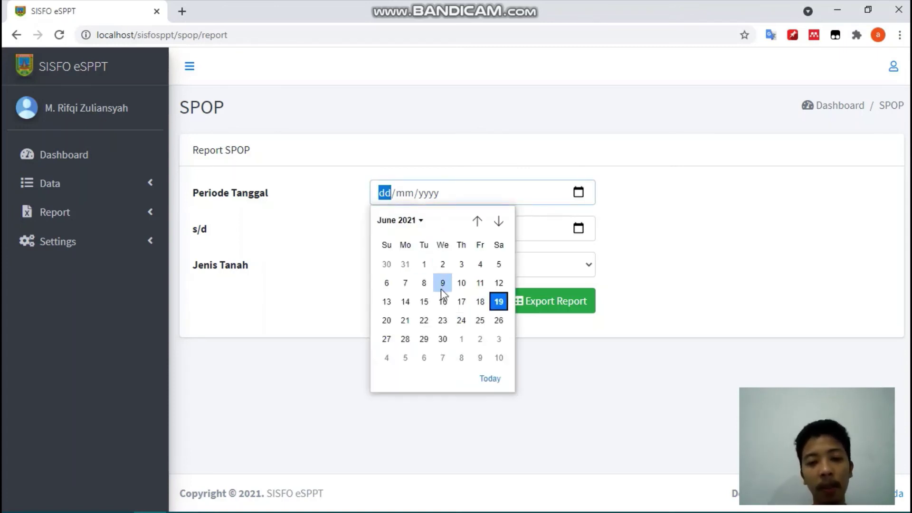
left_click(443, 301)
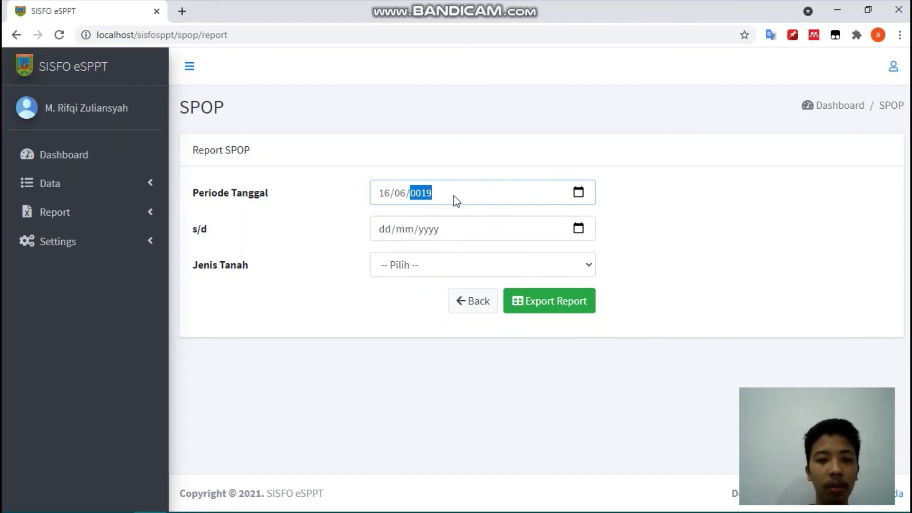
left_click(429, 229)
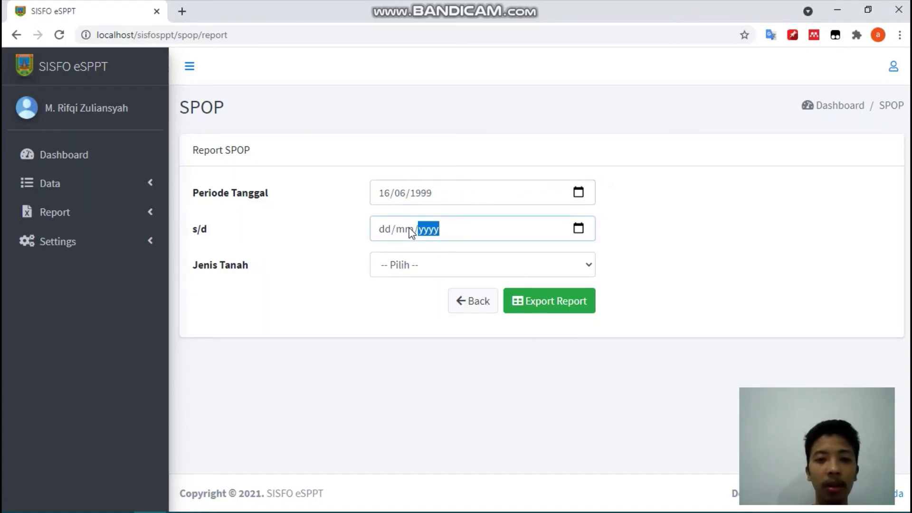
left_click(577, 229)
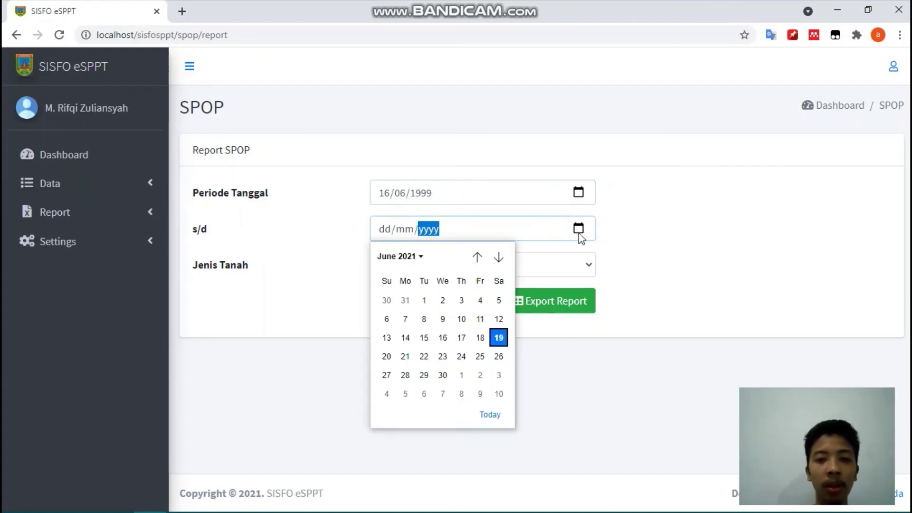
left_click(489, 414)
left_click(528, 267)
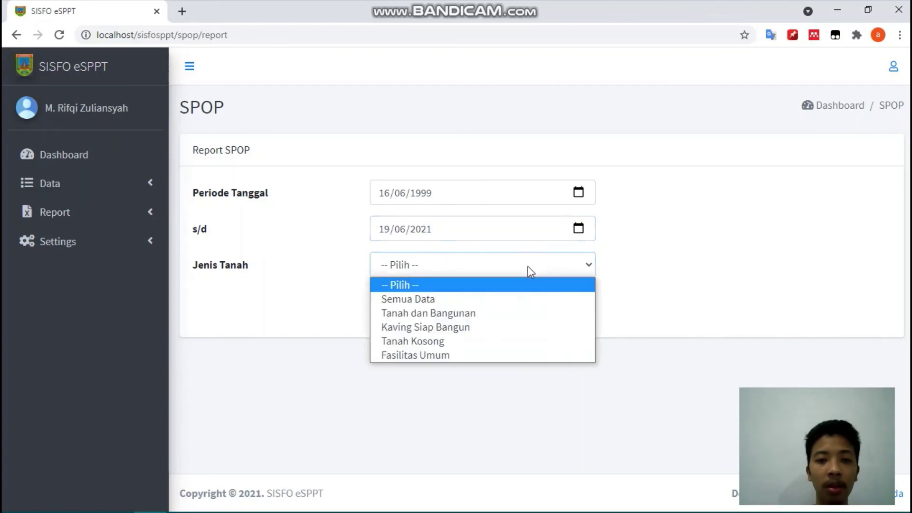
left_click(490, 299)
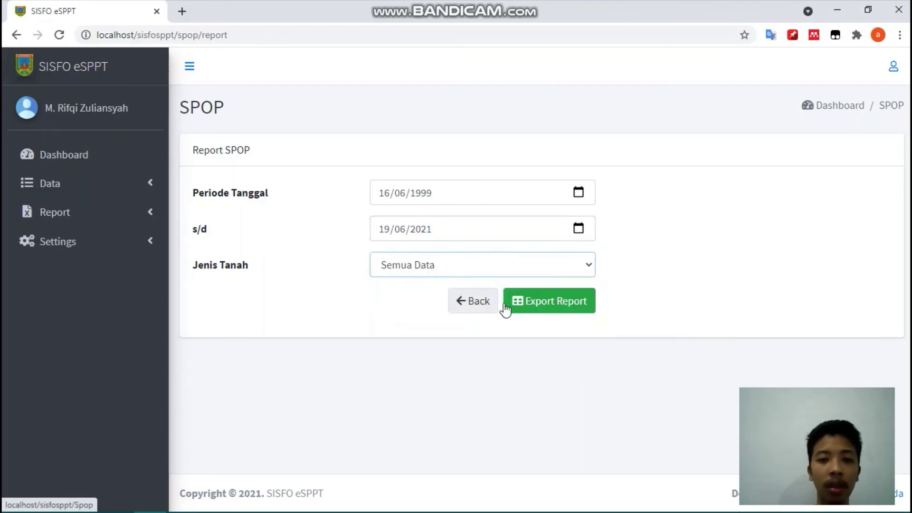
left_click(556, 308)
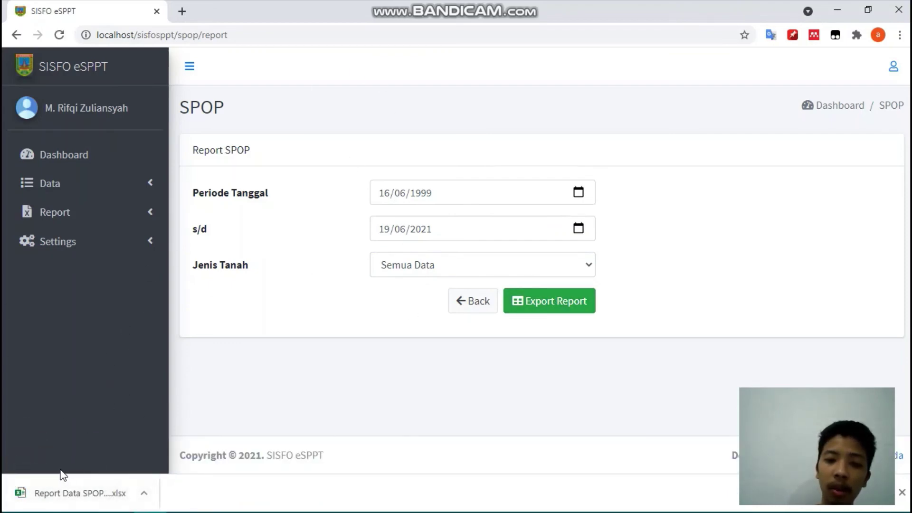
- Open the downloaded SPOP report in Excel and review its seven records from column A to W
left_click(62, 497)
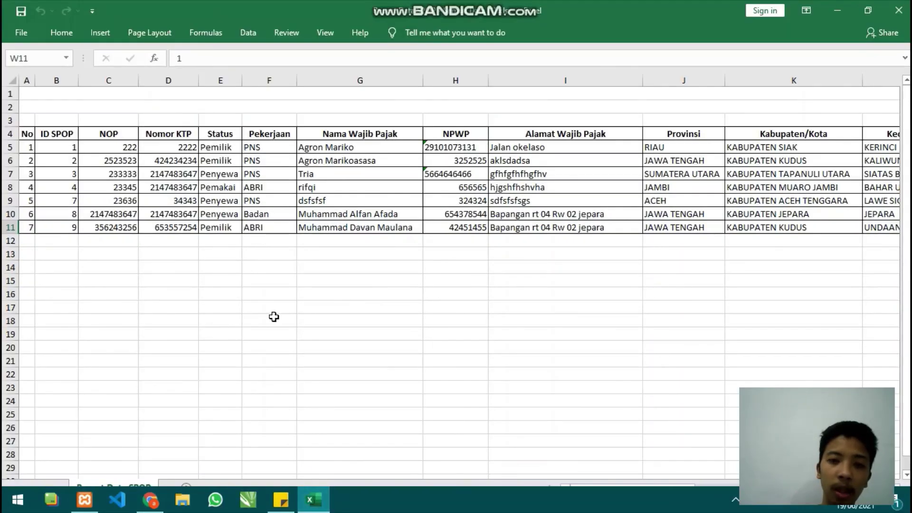
scroll(270, 223, "right", 5)
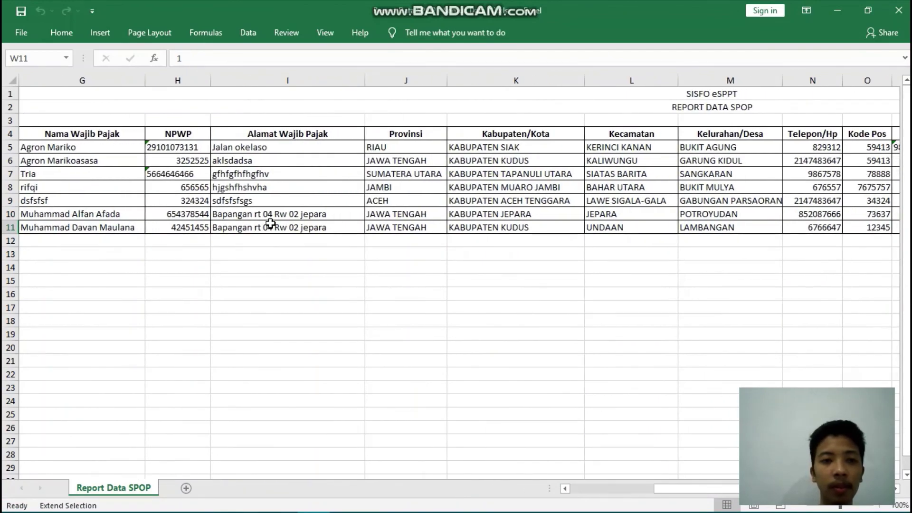
scroll(270, 224, "right", 8)
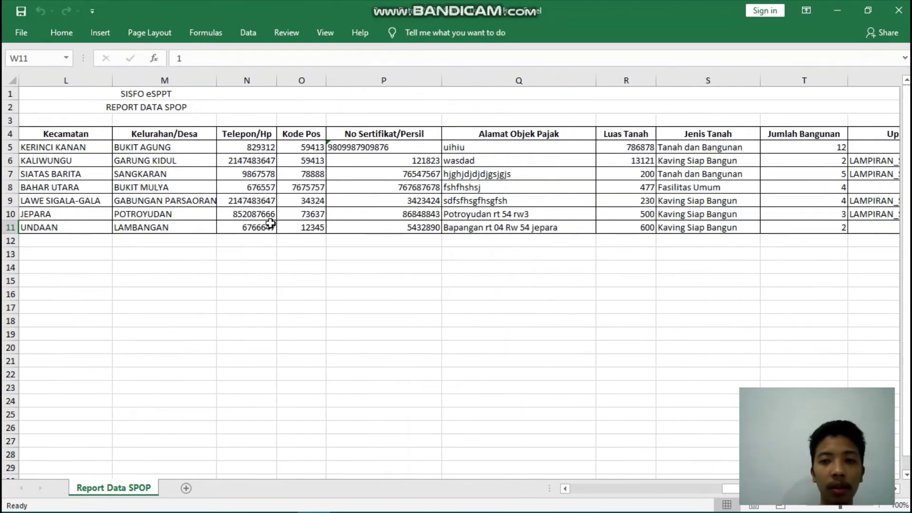
scroll(270, 224, "right", 3)
scroll(270, 223, "left", 2)
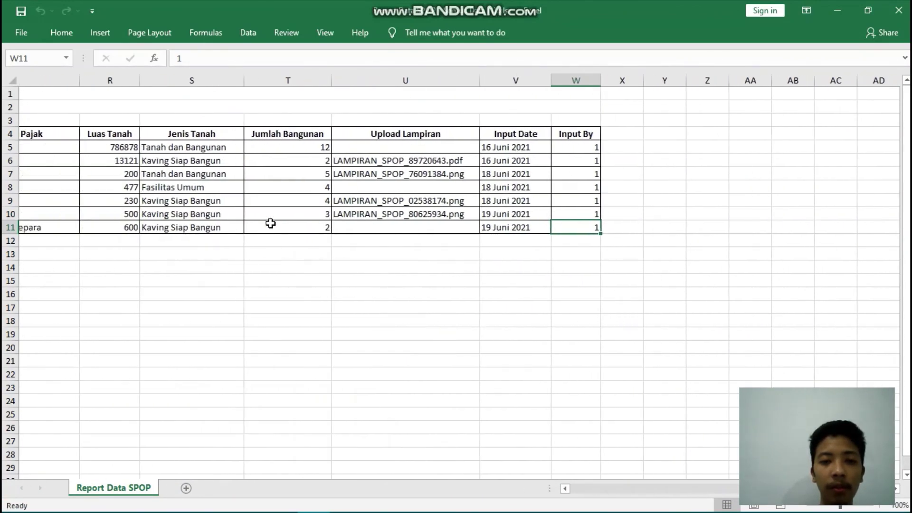
scroll(271, 223, "right", 1)
scroll(270, 223, "left", 1)
scroll(270, 223, "right", 1)
scroll(271, 223, "left", 3)
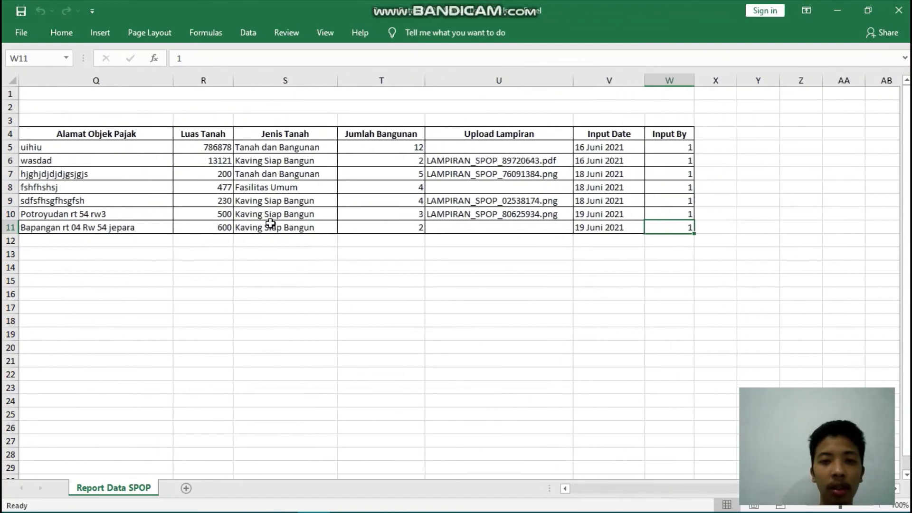
scroll(270, 223, "left", 5)
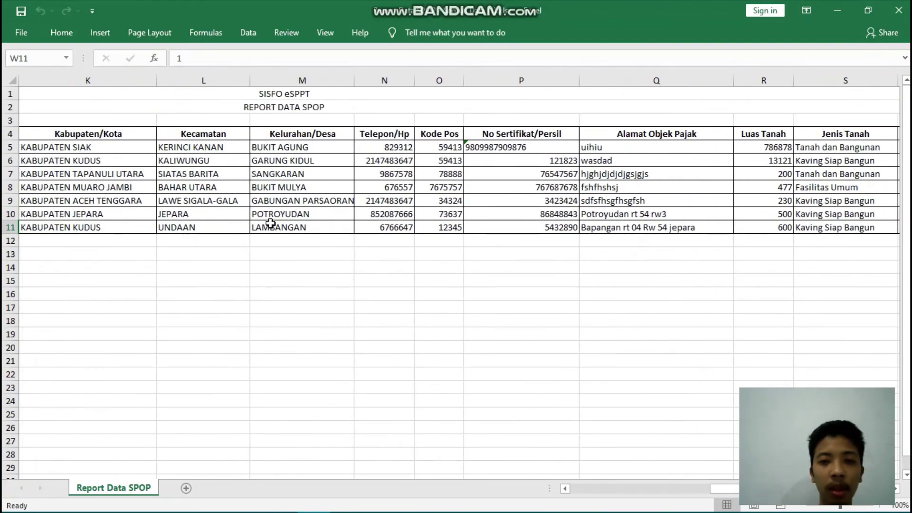
scroll(271, 224, "left", 2)
scroll(270, 223, "left", 2)
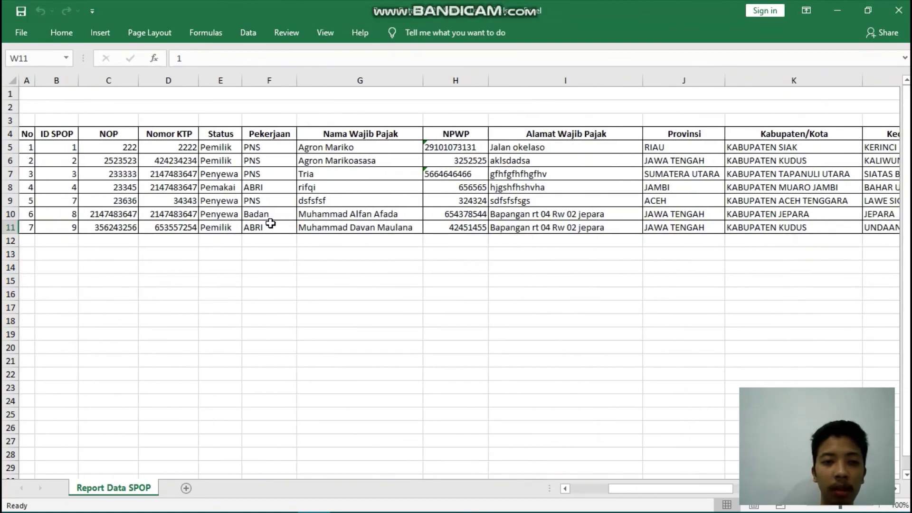
- Close the SPOP spreadsheet and go to the Report LSPOP page
left_click(901, 5)
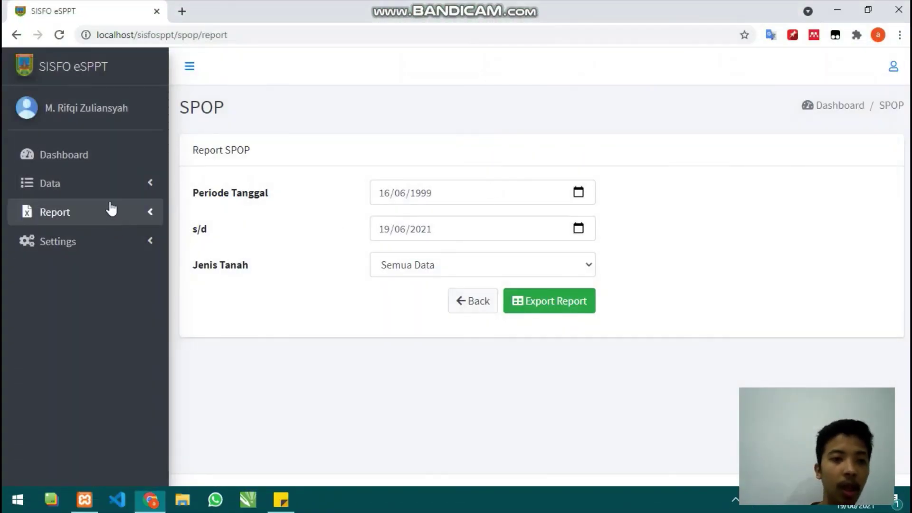
left_click(109, 211)
left_click(119, 275)
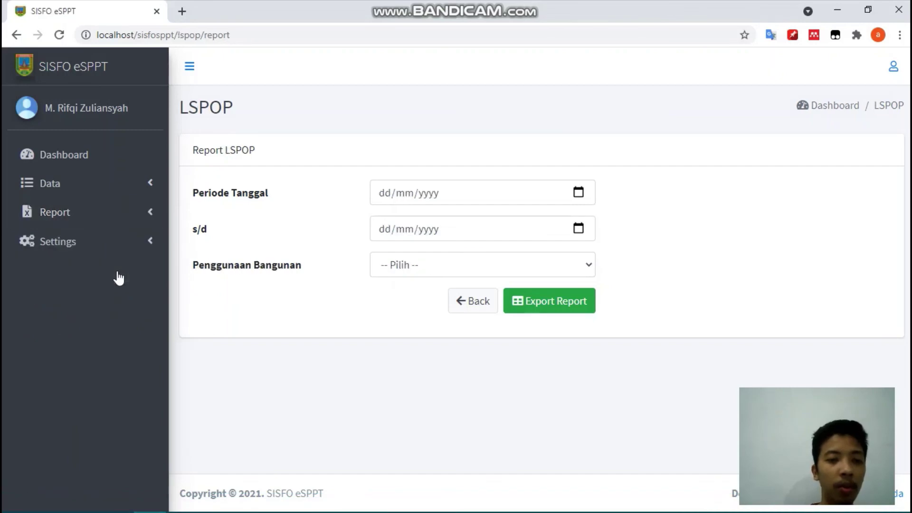
- Export the LSPOP report for 19/06/1999 to 19/06/2021 with building use Semua Data
left_click(578, 194)
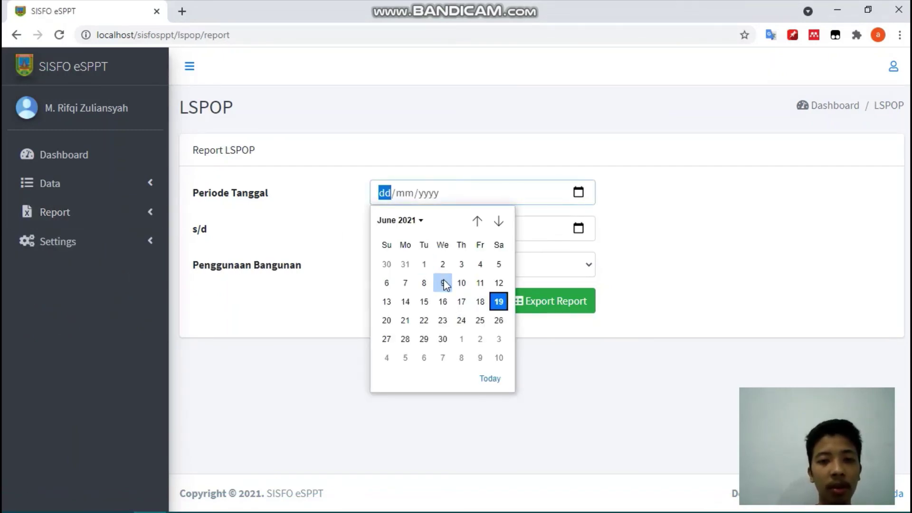
left_click(499, 302)
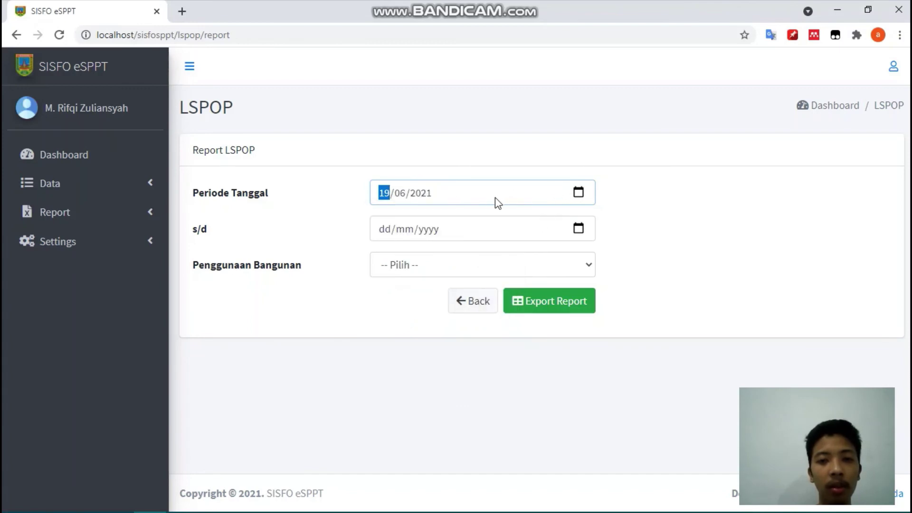
left_click(422, 194)
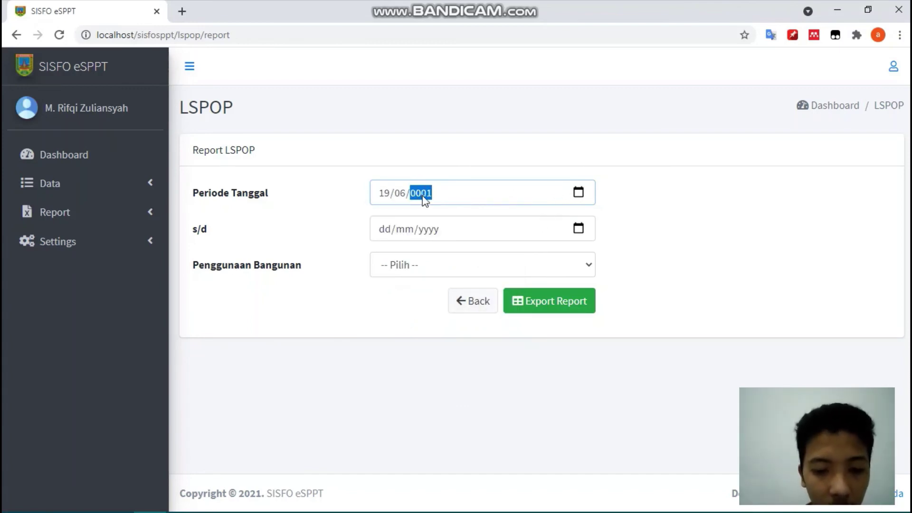
left_click(422, 229)
left_click(579, 229)
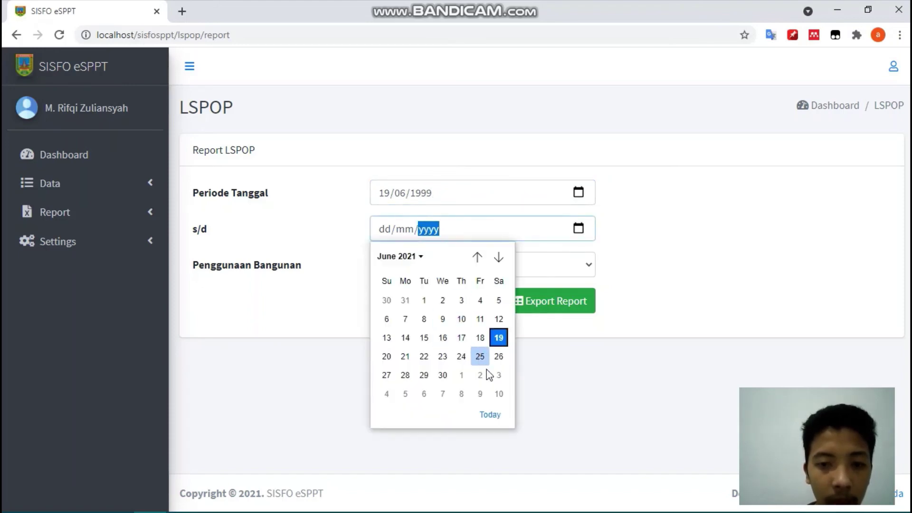
left_click(490, 414)
left_click(475, 270)
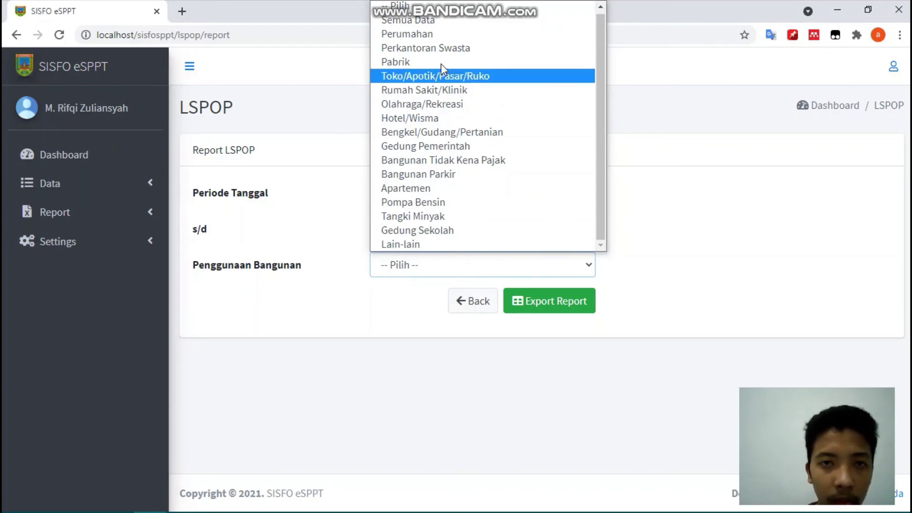
left_click(434, 25)
left_click(546, 304)
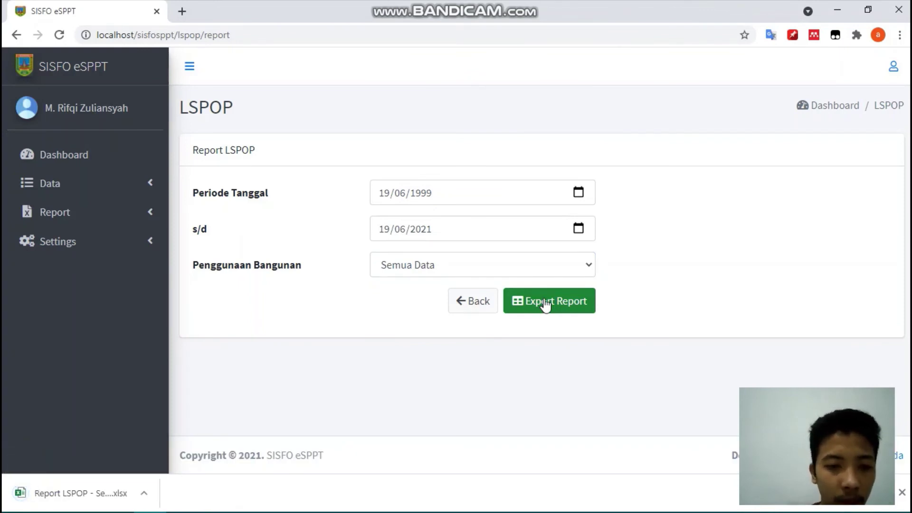
left_click(83, 484)
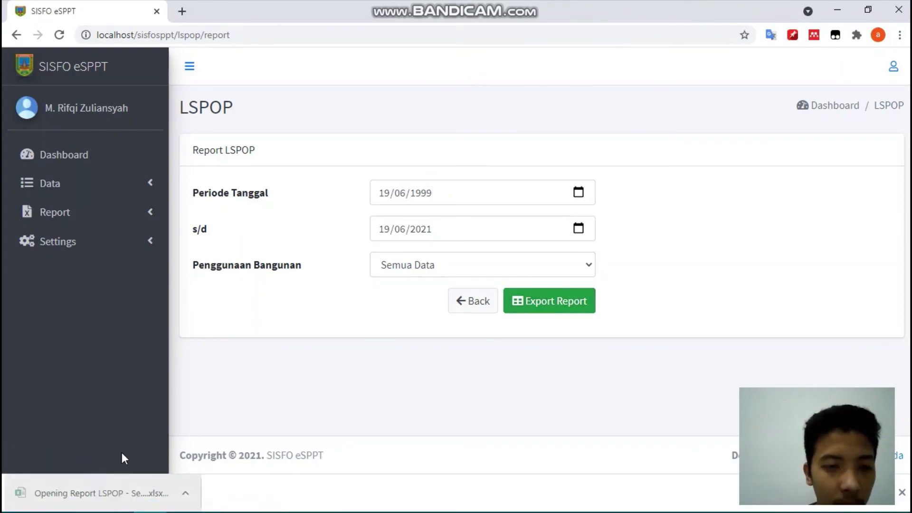
scroll(214, 231, "right", 10)
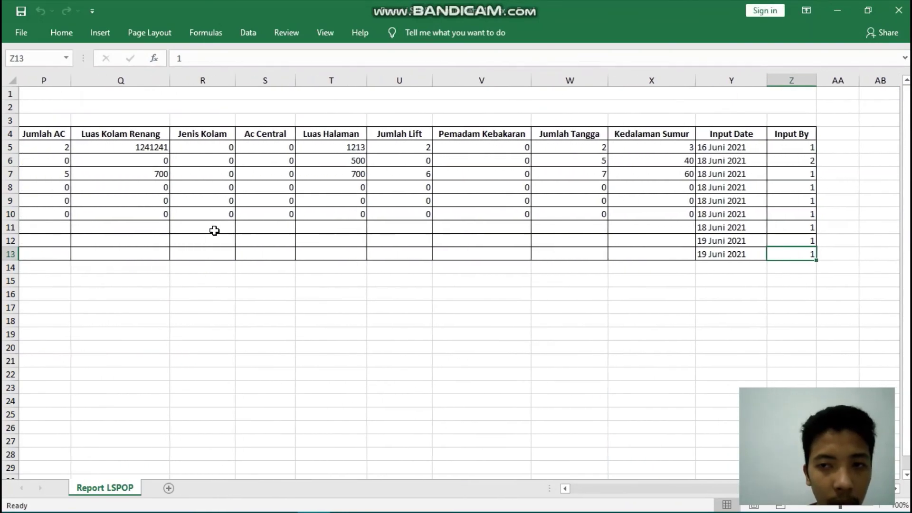
scroll(215, 230, "left", 10)
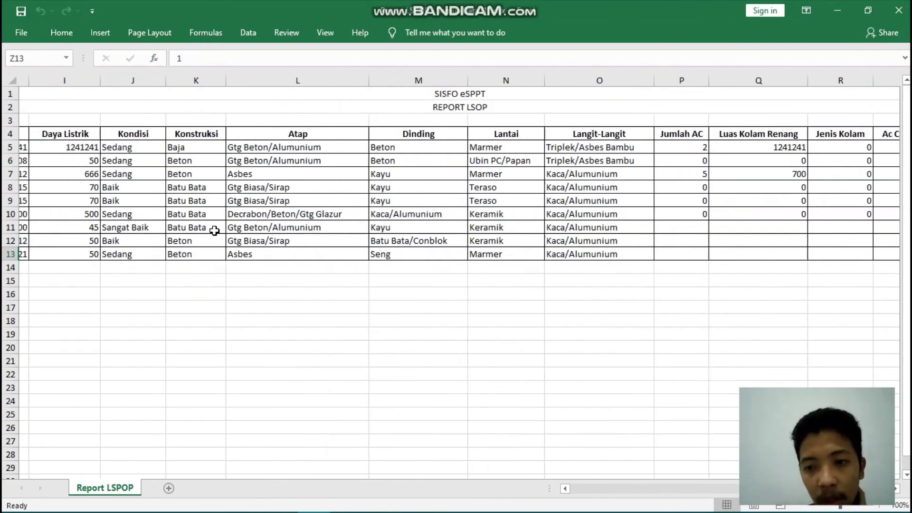
scroll(215, 230, "left", 4)
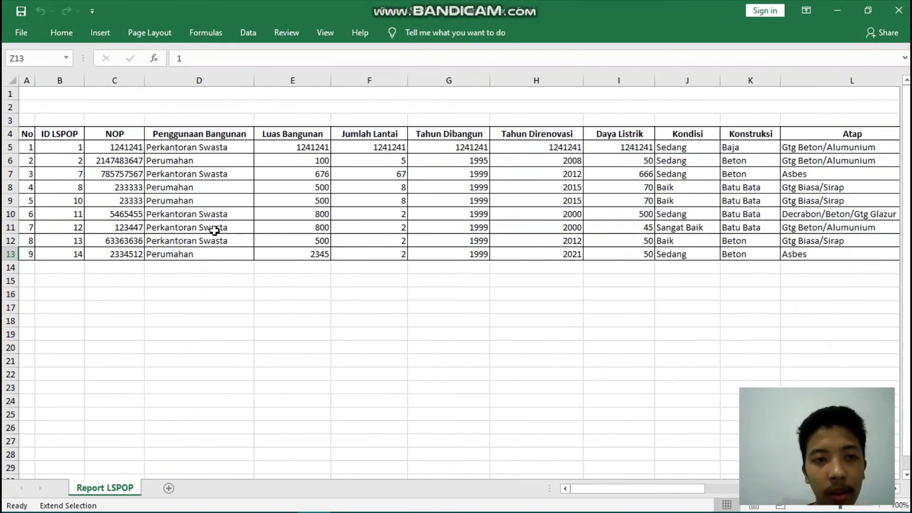
left_click(899, 10)
- Open Report Pengarsipan and set the period from 19/06/2021 to 07/06/2021
left_click(75, 217)
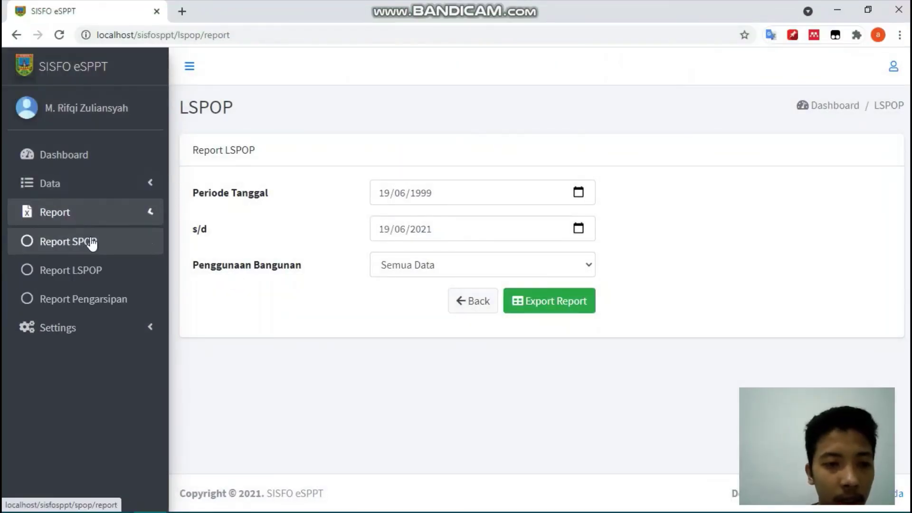
left_click(94, 299)
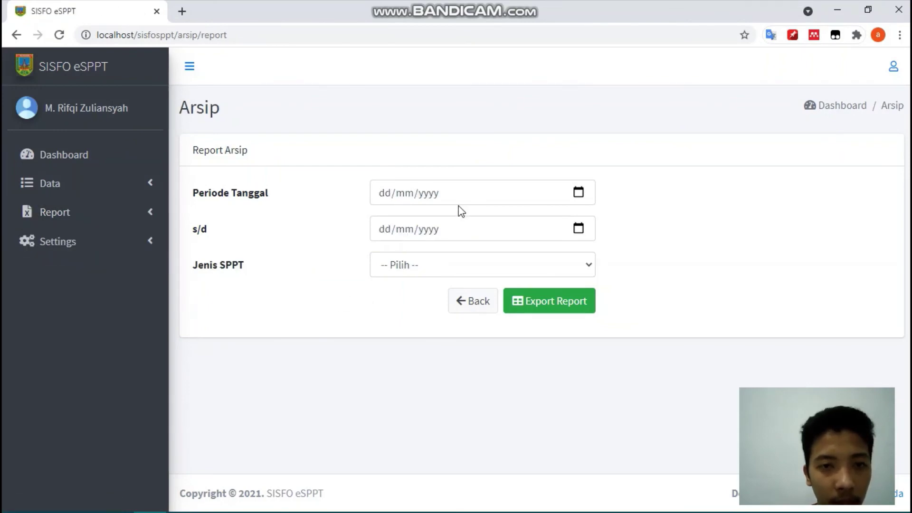
left_click(577, 195)
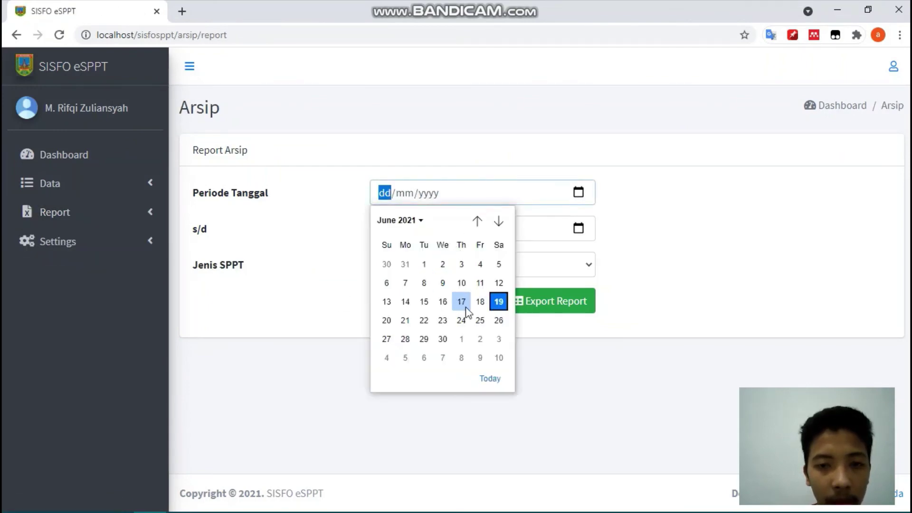
left_click(498, 302)
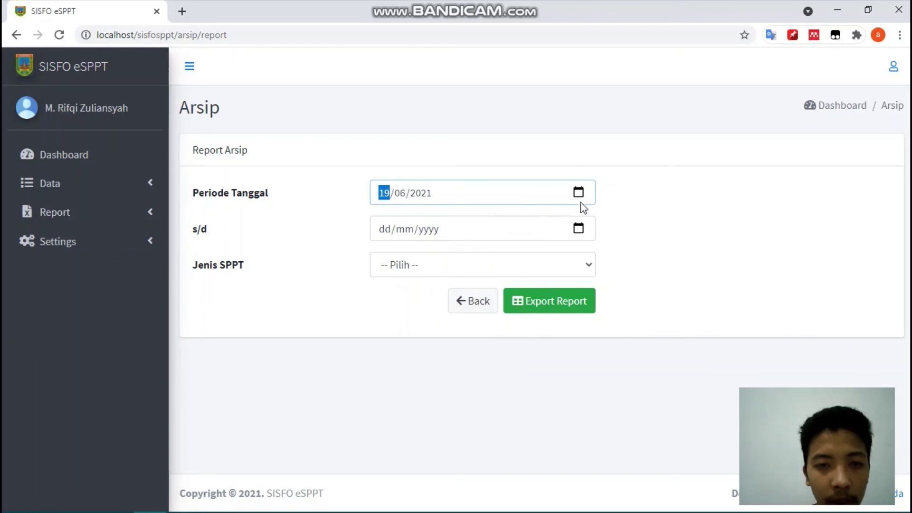
left_click(589, 228)
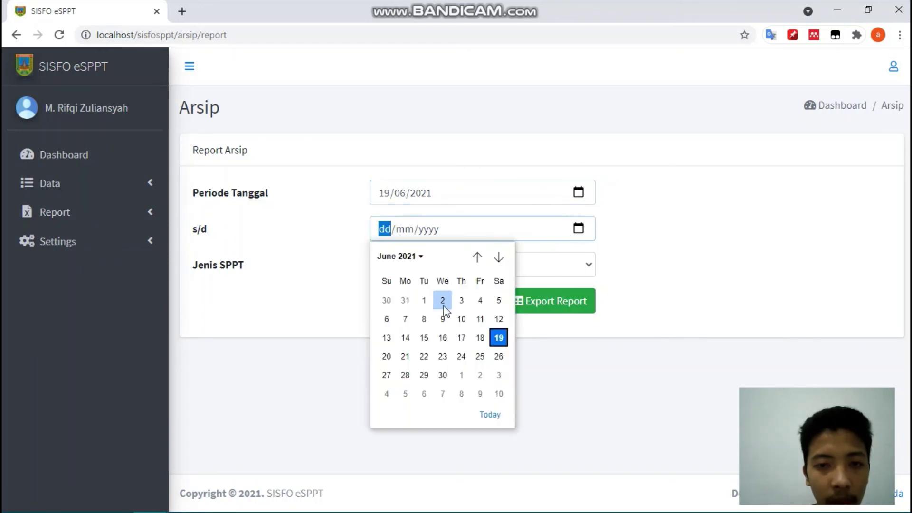
left_click(408, 324)
- Choose Semua Data as the SPPT type, export the archive report and open the download
left_click(540, 265)
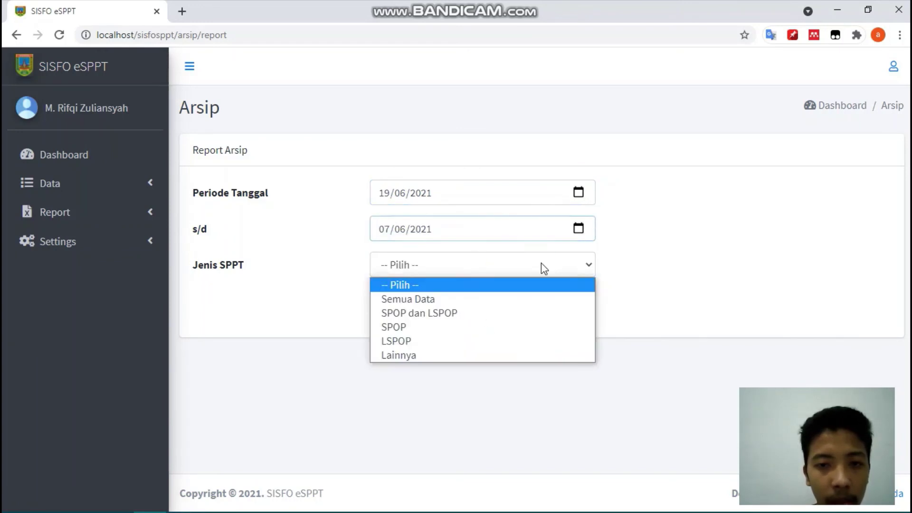
left_click(494, 299)
left_click(548, 301)
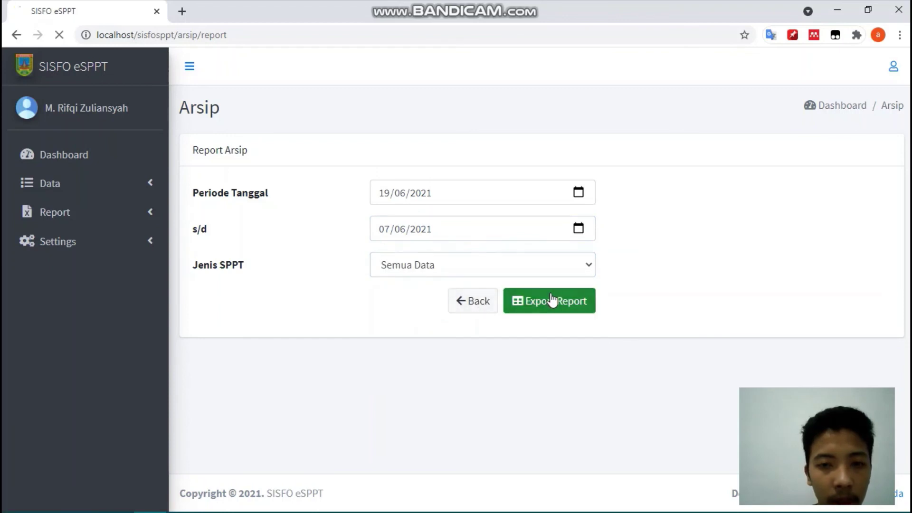
left_click(60, 492)
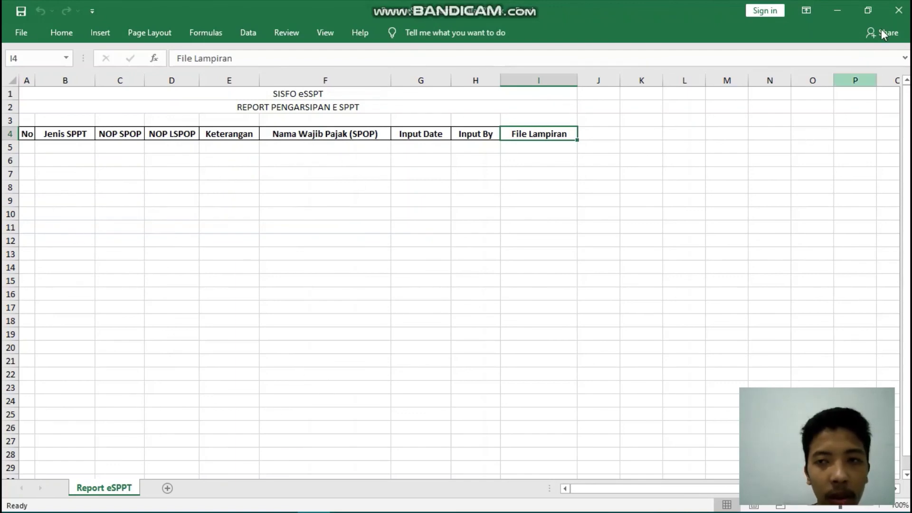
- Close the empty archive workbook, check Data Pengarsipan, then reopen Report Pengarsipan
left_click(898, 10)
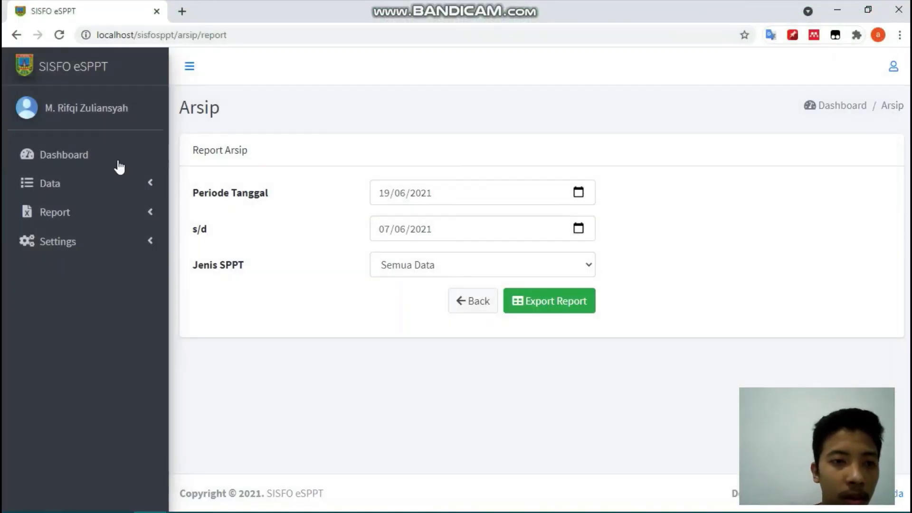
left_click(88, 185)
left_click(73, 271)
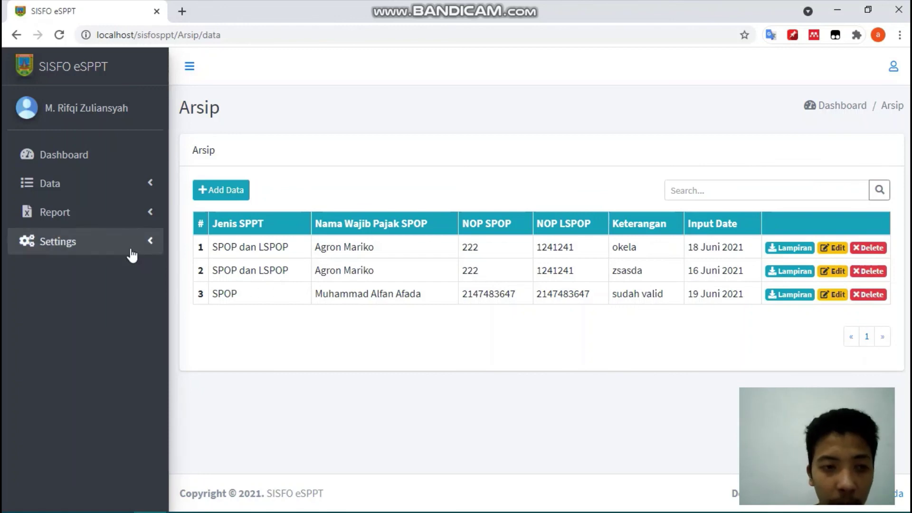
left_click(118, 214)
left_click(113, 303)
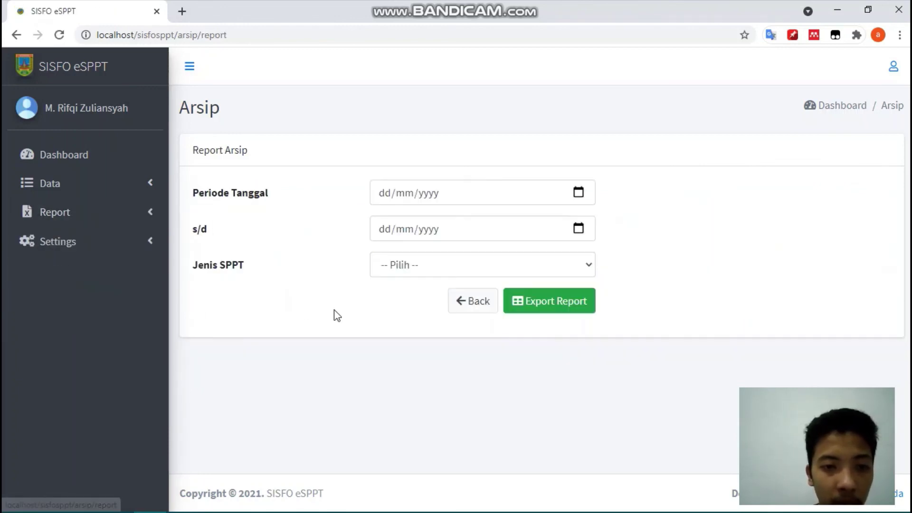
- Set the archive report period to 09/06/1945 through 16/06/2021
left_click(576, 194)
left_click(443, 284)
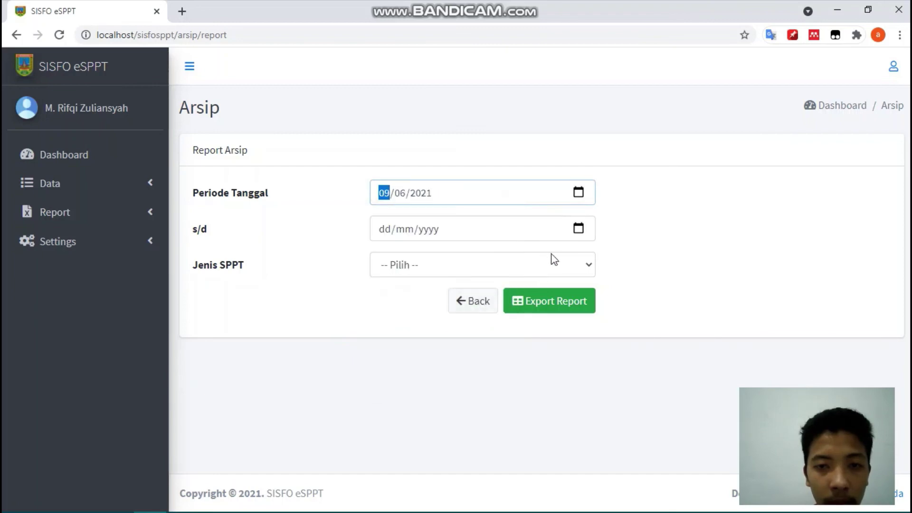
left_click(576, 194)
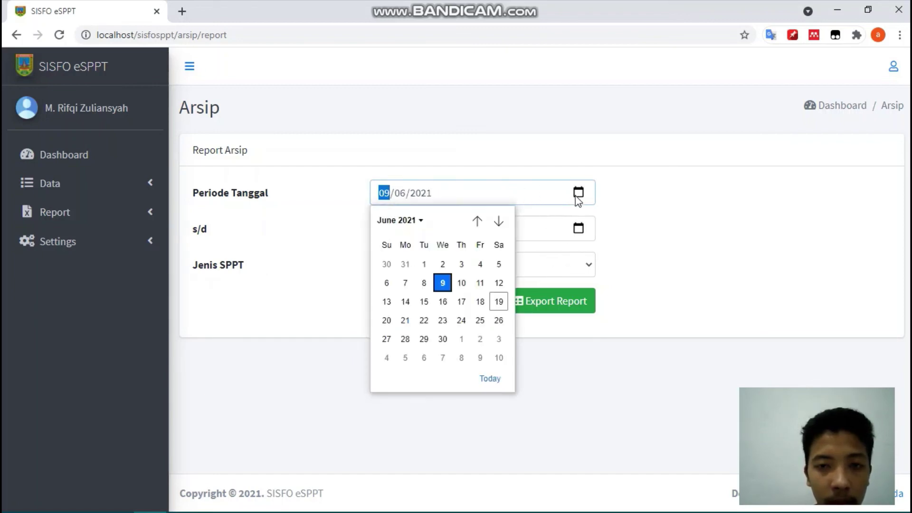
left_click(444, 197)
left_click(423, 200)
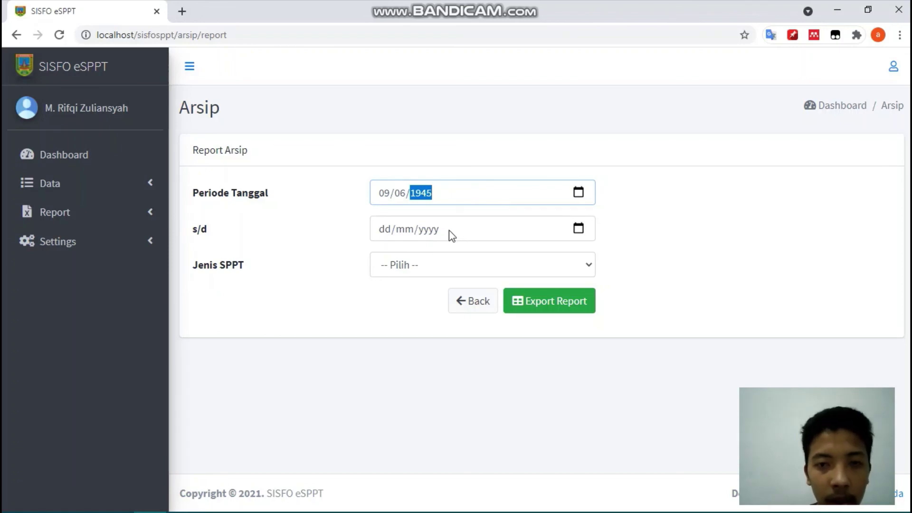
left_click(578, 229)
left_click(442, 339)
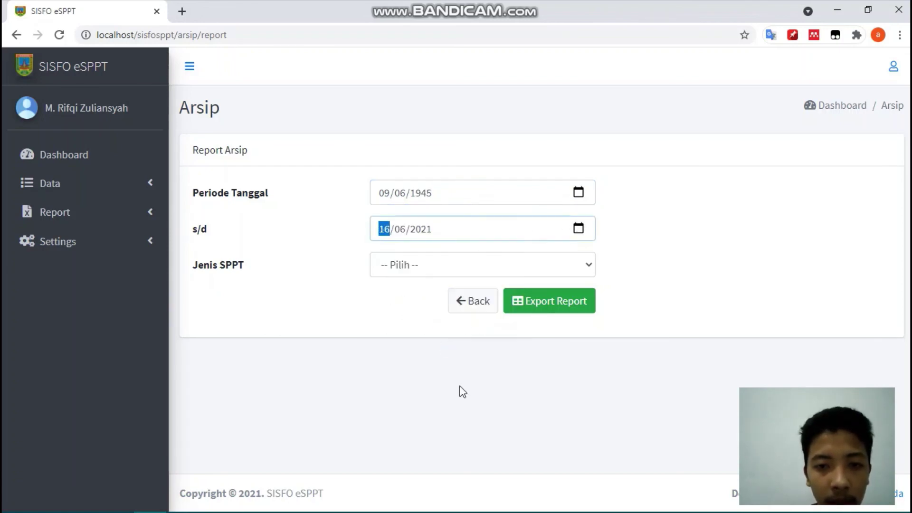
- Choose Semua Data, export the archive report and open it in Excel
left_click(551, 274)
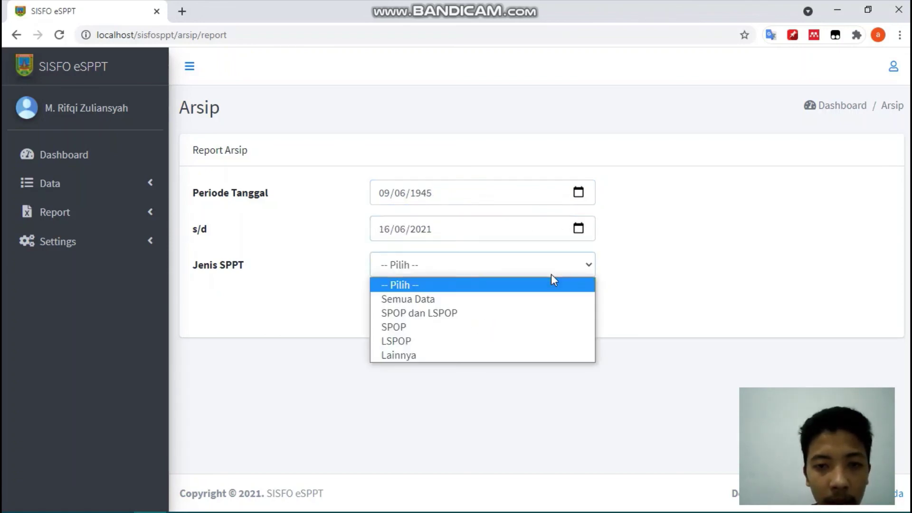
left_click(486, 299)
left_click(559, 304)
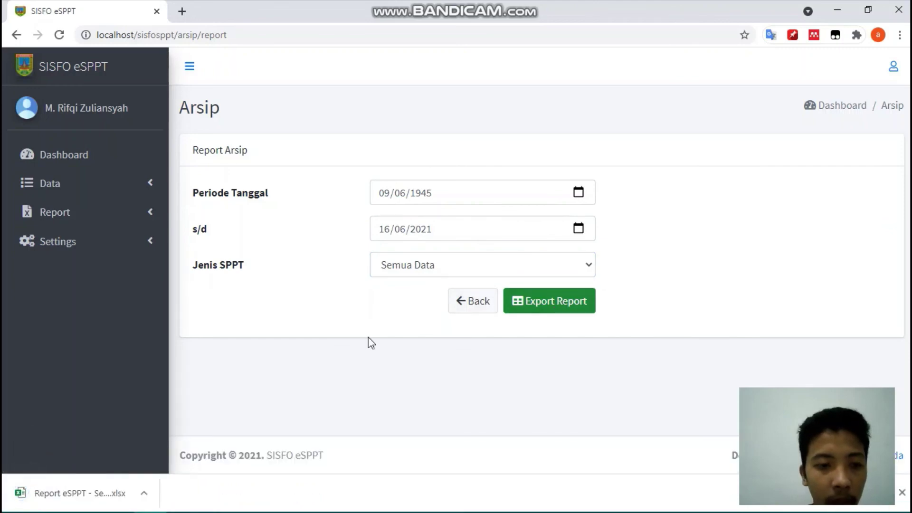
left_click(73, 495)
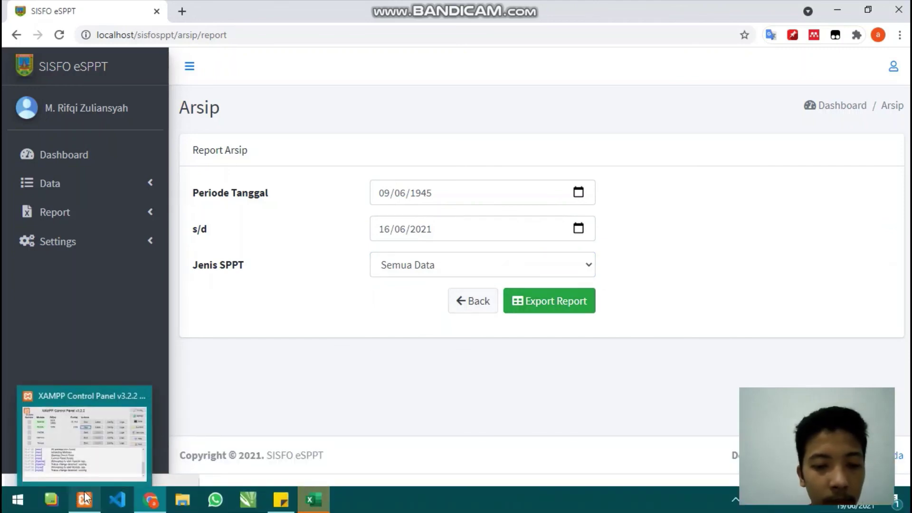
left_click(314, 498)
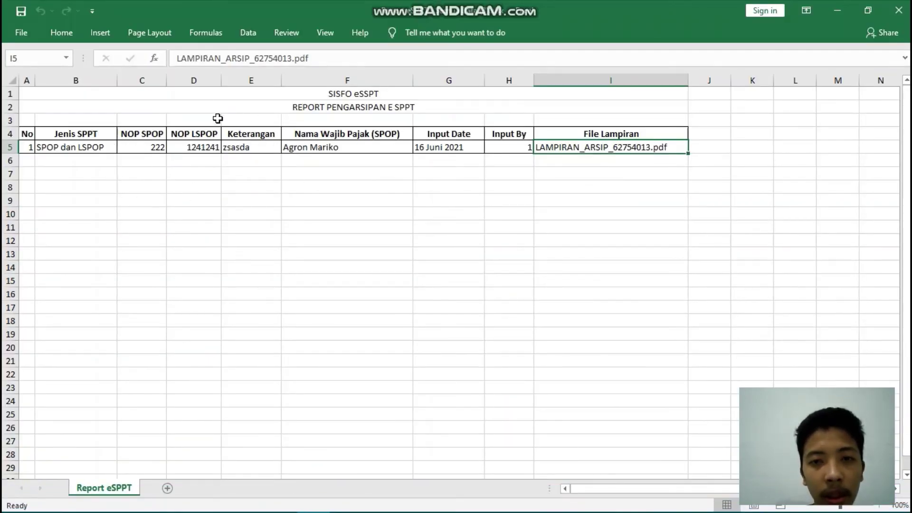
- Inspect the record's taxpayer name and input date, select F5:G14, then return to SISFO eSPPT
left_click(322, 149)
left_click(426, 175)
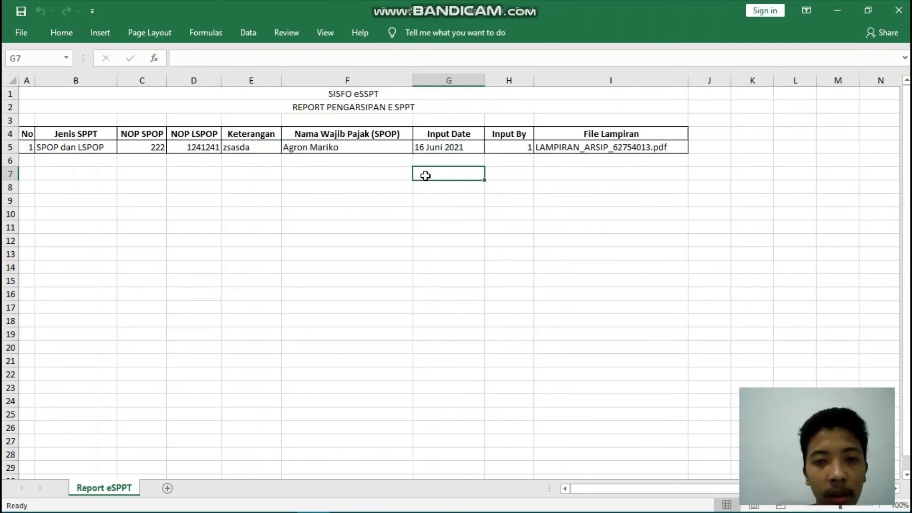
left_click(455, 150)
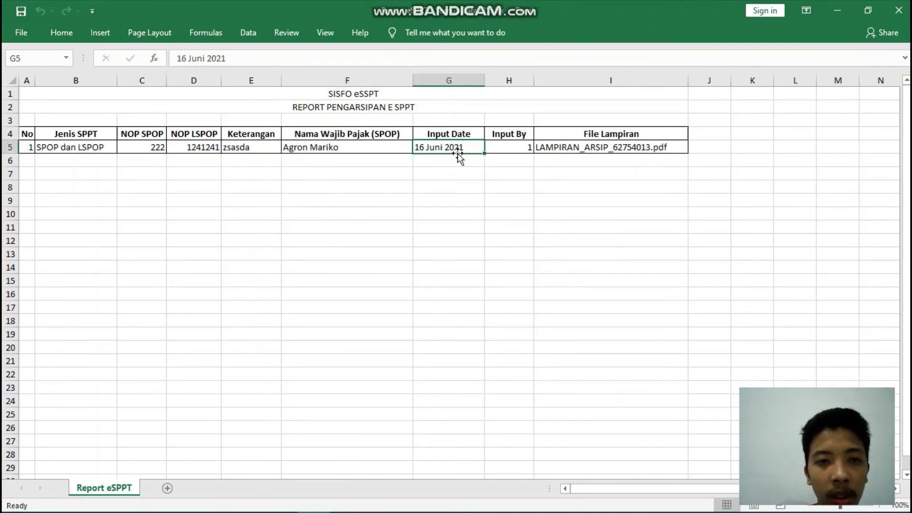
key("F8")
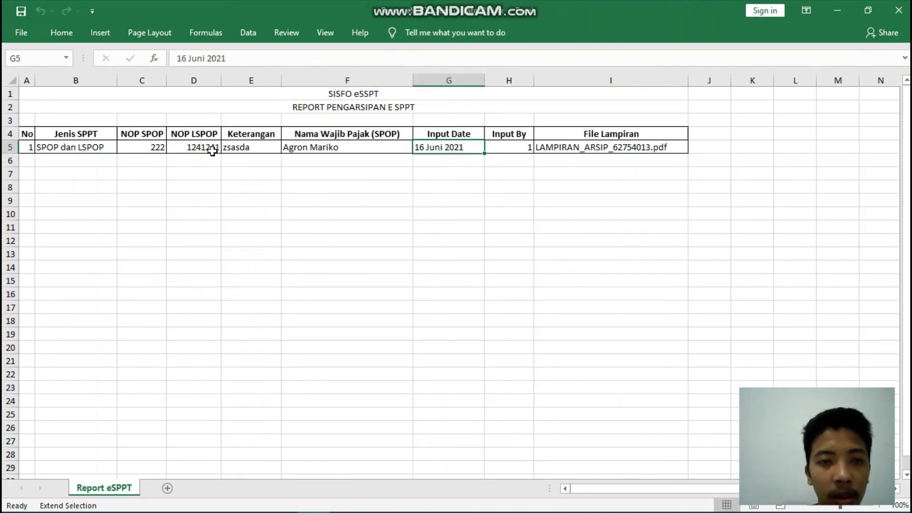
left_click(212, 151)
left_click(351, 271)
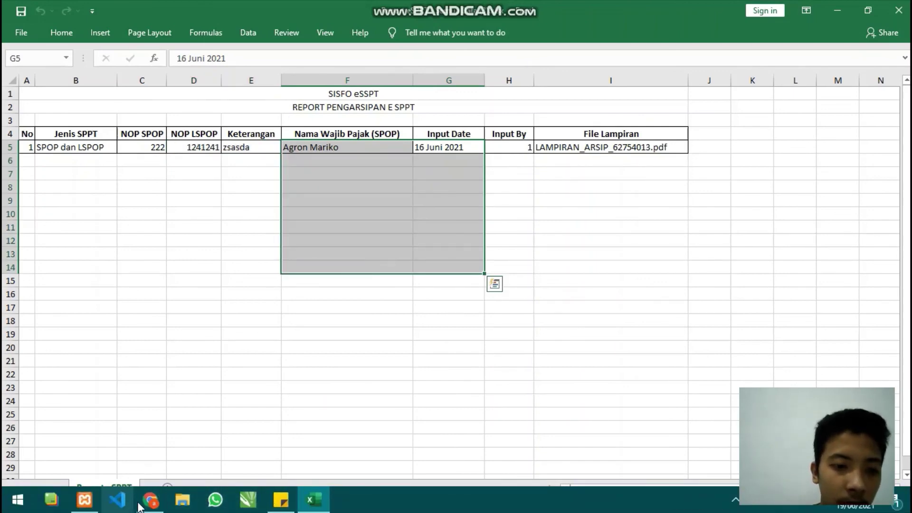
left_click(156, 506)
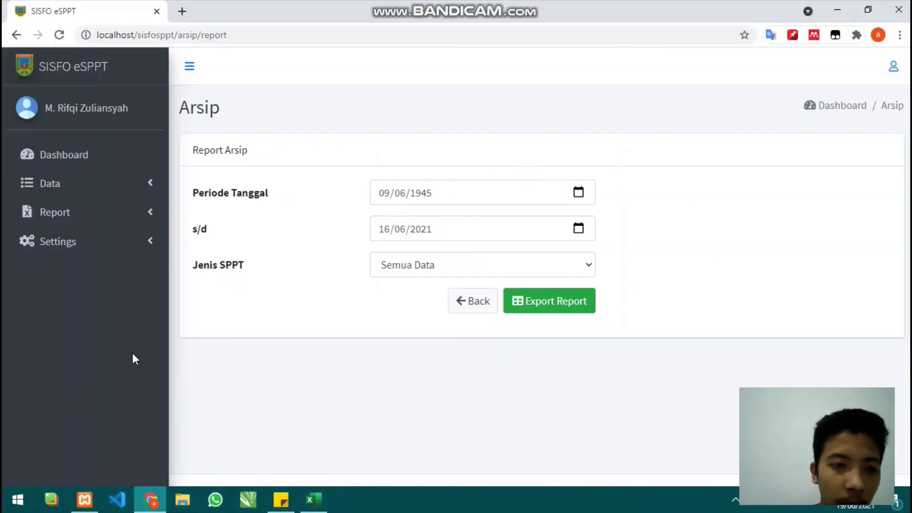
- View the three-record Data Pengarsipan list, then reopen the Report Pengarsipan form
left_click(112, 218)
left_click(89, 327)
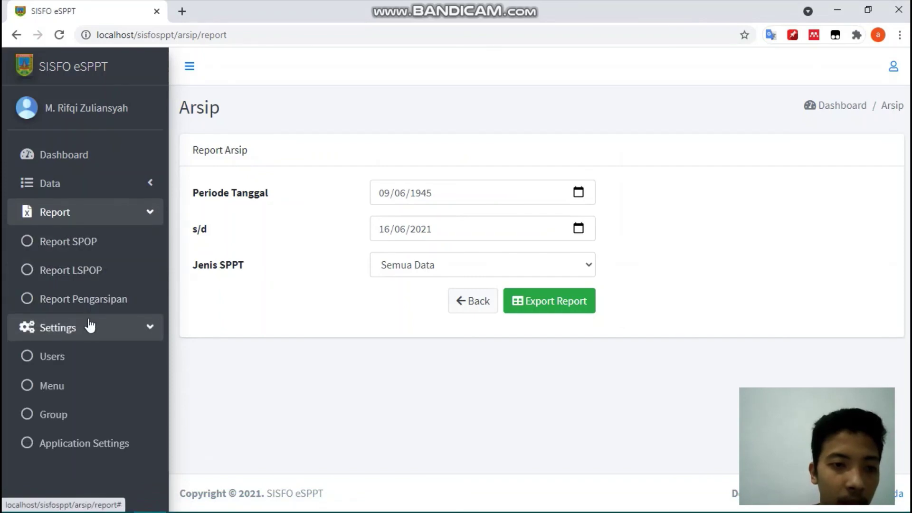
left_click(90, 326)
left_click(92, 190)
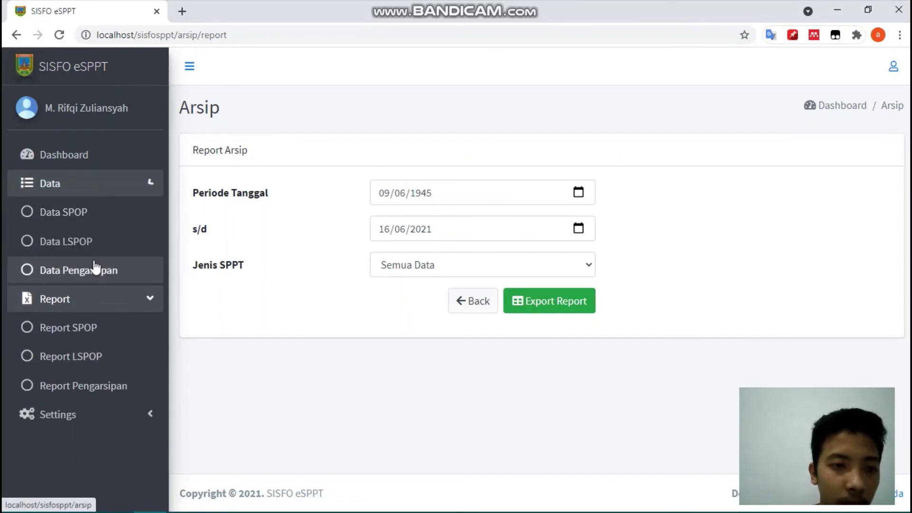
left_click(93, 270)
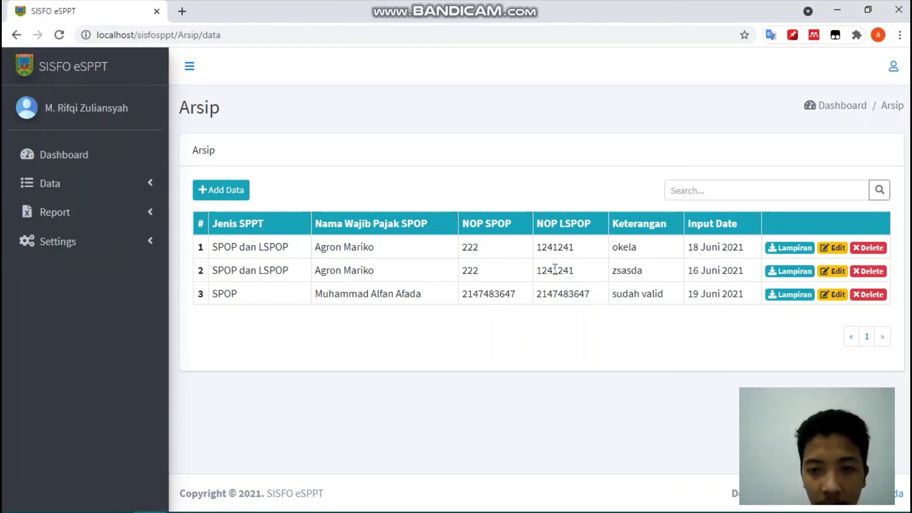
left_click(95, 211)
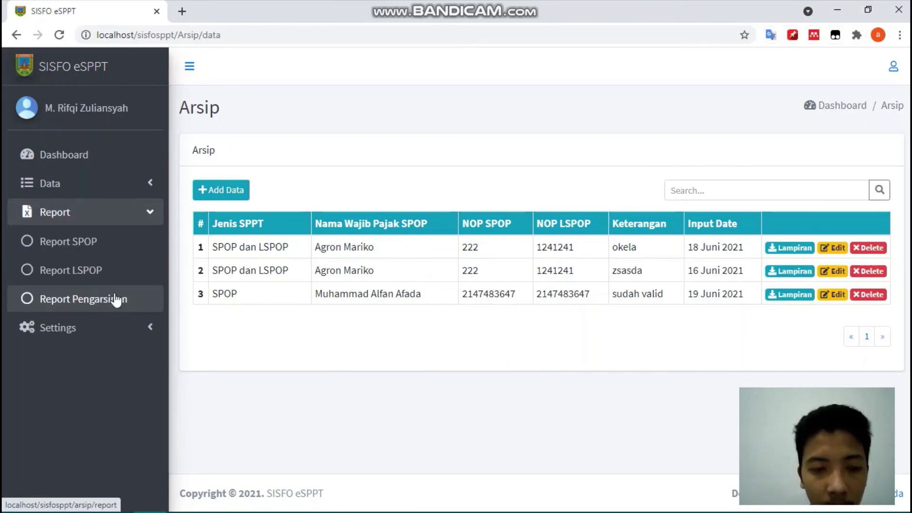
left_click(116, 299)
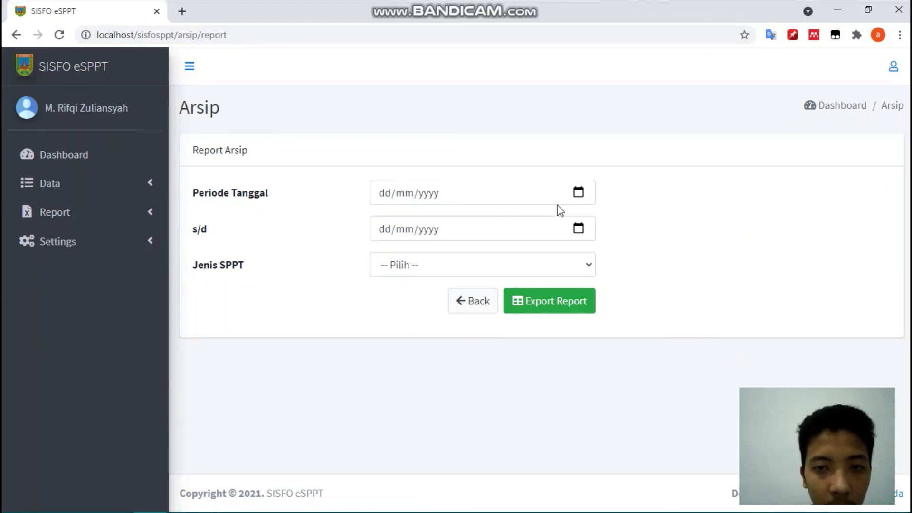
- Set the archive report start date to 02/07/2020, stepping back from June 2021
left_click(579, 199)
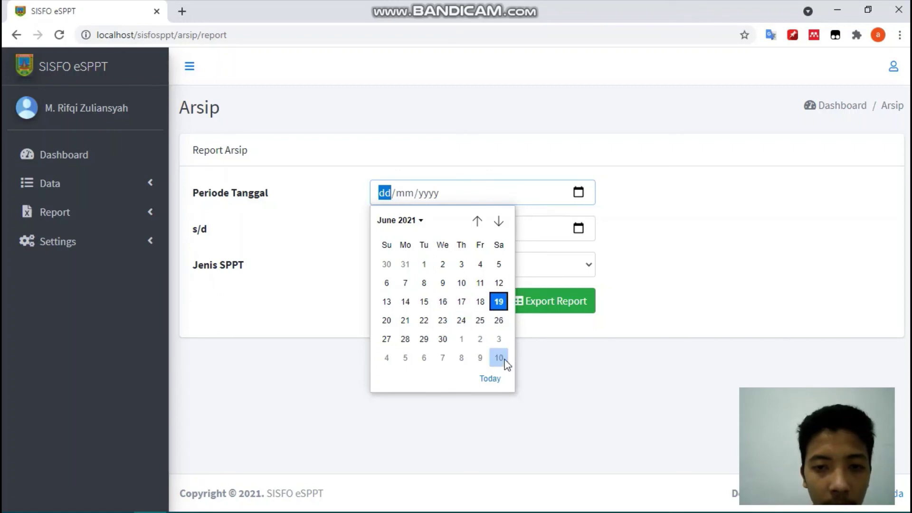
left_click(492, 378)
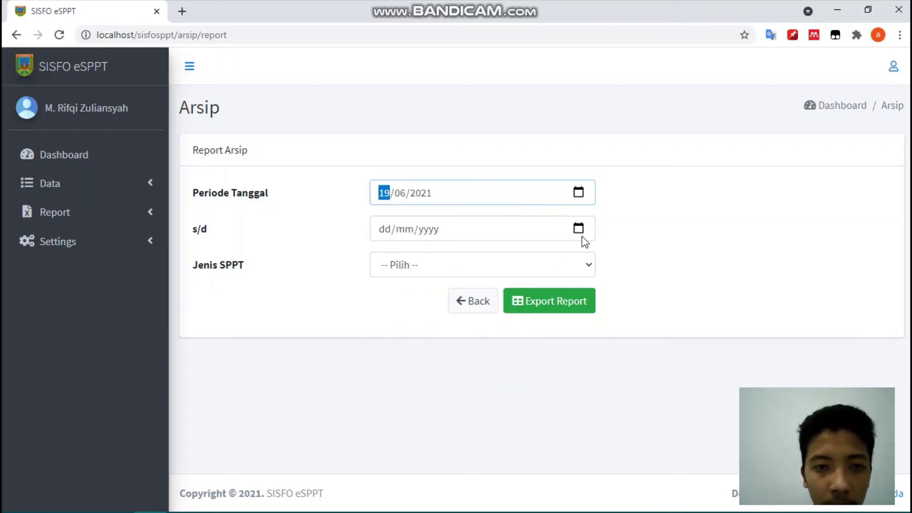
left_click(582, 194)
left_click(479, 221)
left_click(479, 221)
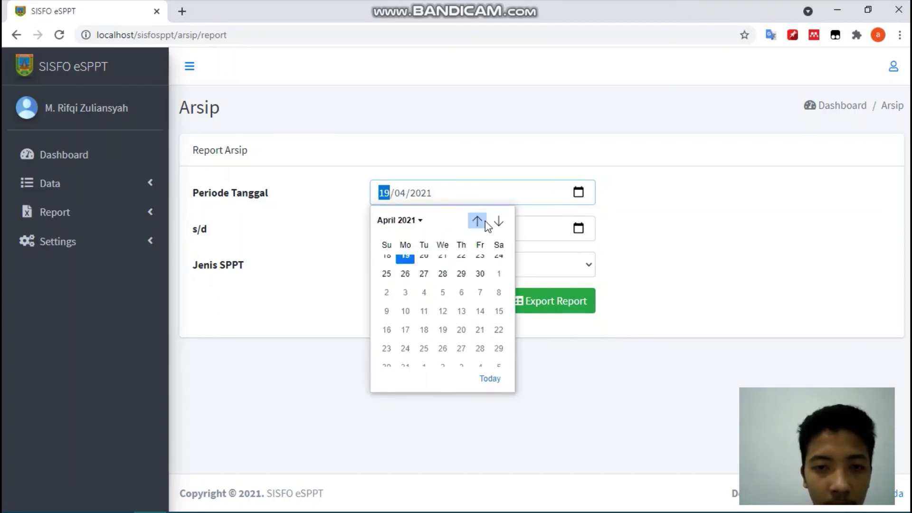
left_click(478, 221)
left_click(479, 221)
left_click(478, 221)
left_click(478, 221)
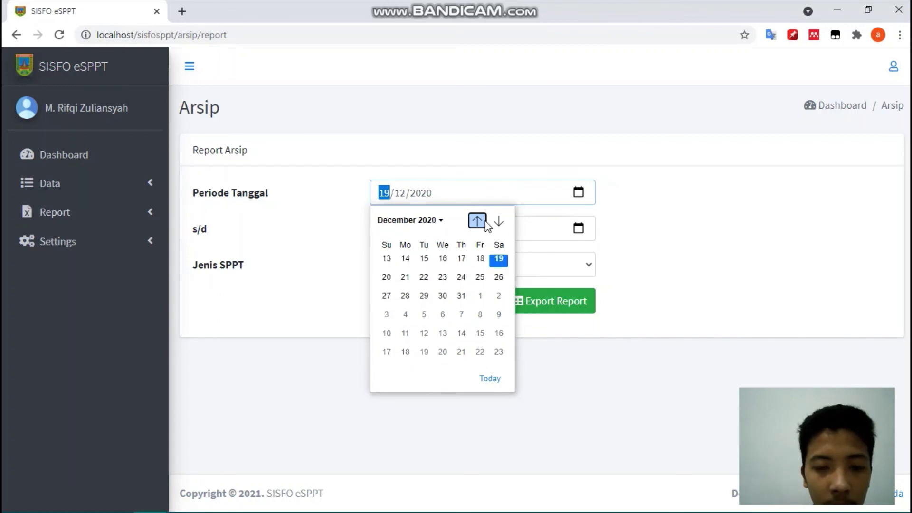
left_click(478, 221)
left_click(478, 221)
left_click(478, 221)
left_click(478, 220)
left_click(483, 221)
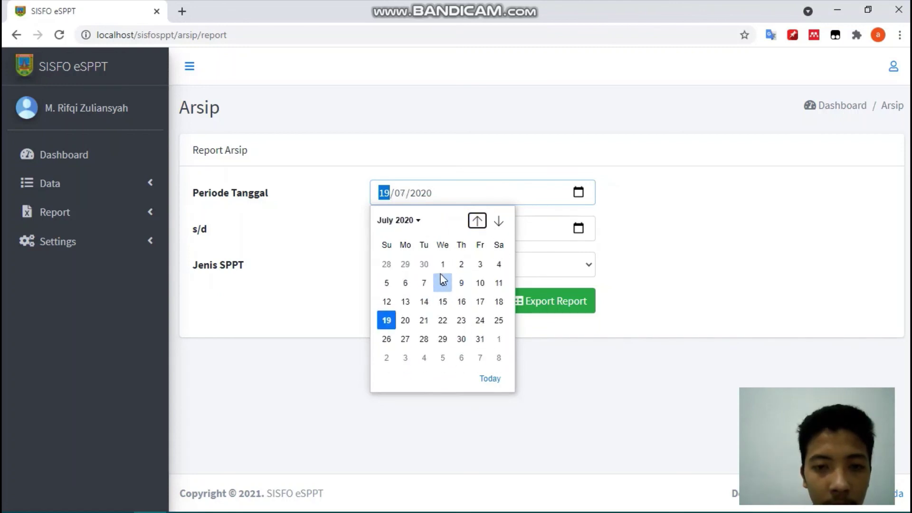
left_click(460, 267)
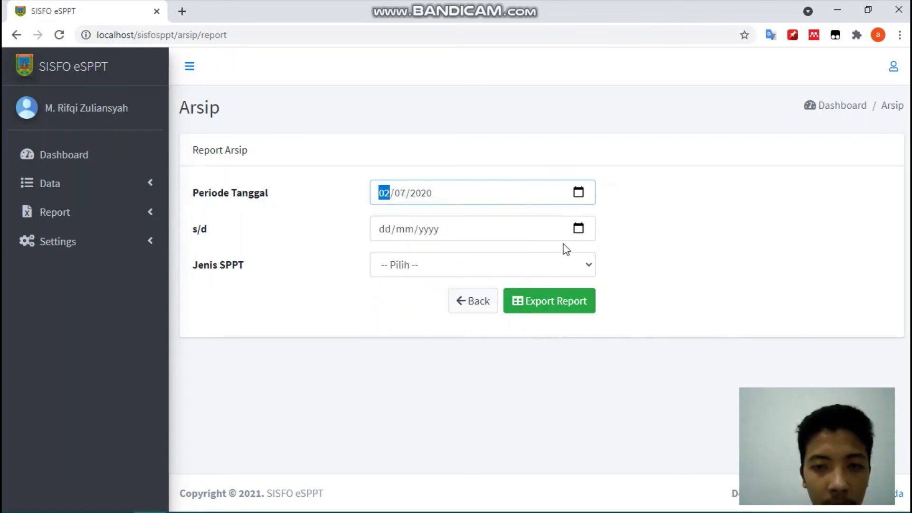
- Set the end date to 19/06/2021, choose Semua Data, export and open the download
left_click(579, 233)
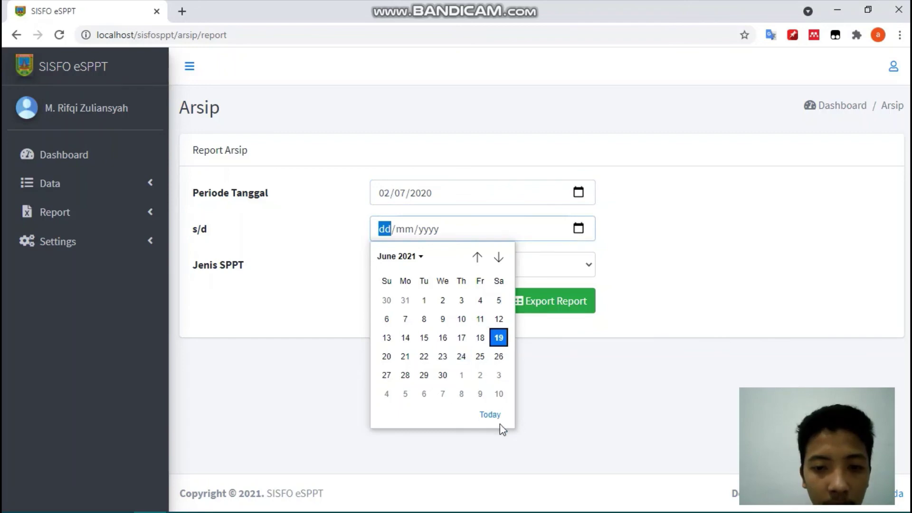
left_click(497, 417)
left_click(563, 309)
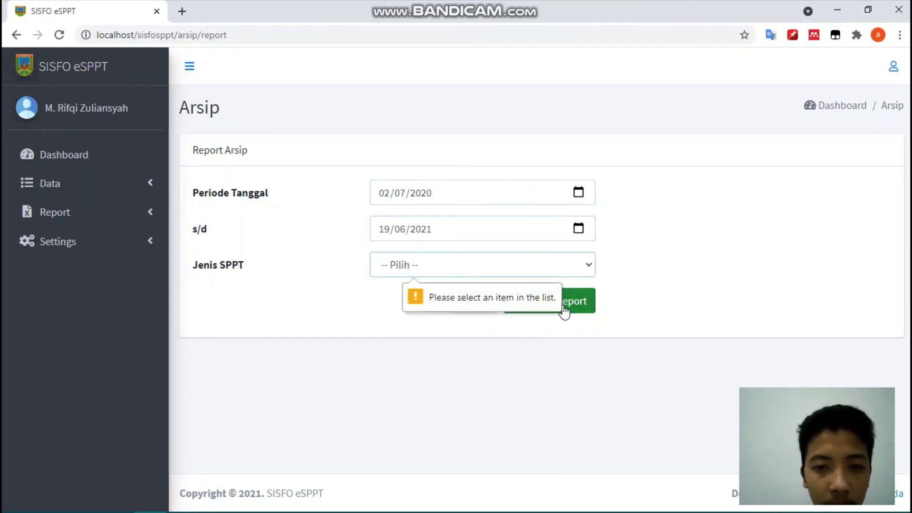
left_click(554, 265)
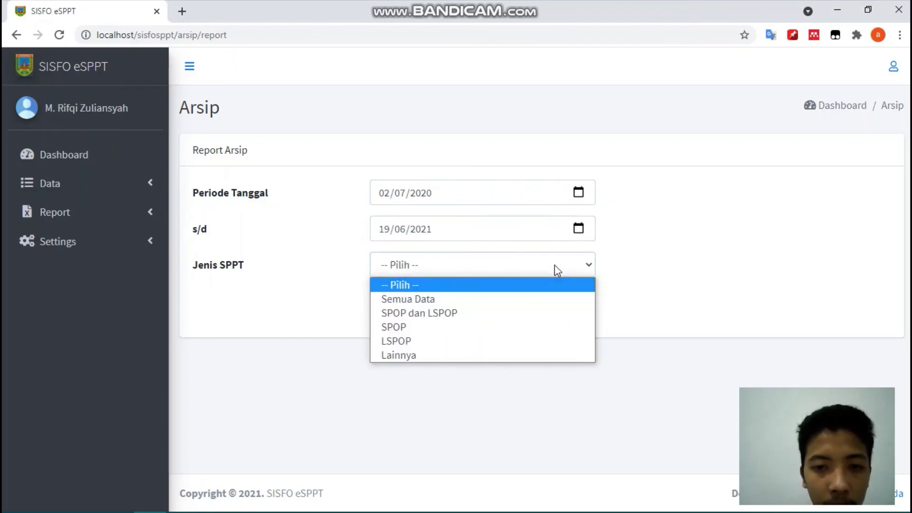
left_click(479, 299)
left_click(550, 303)
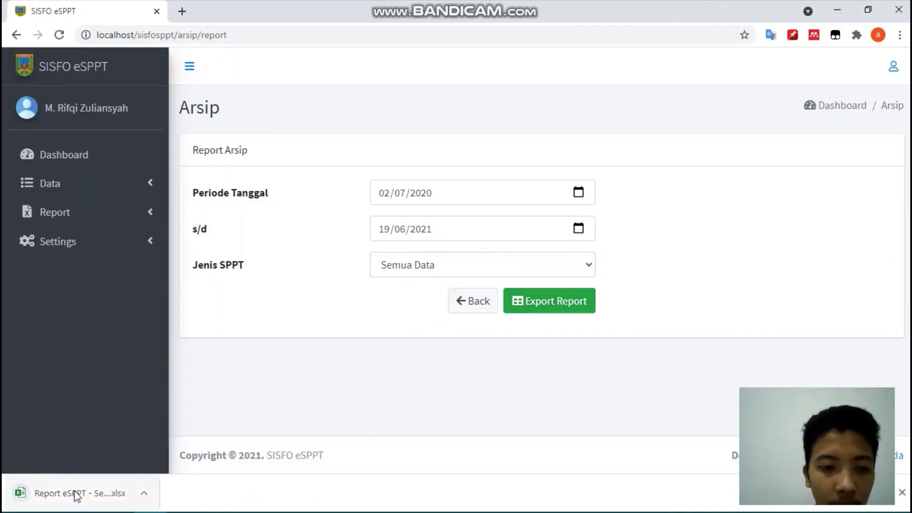
left_click(74, 492)
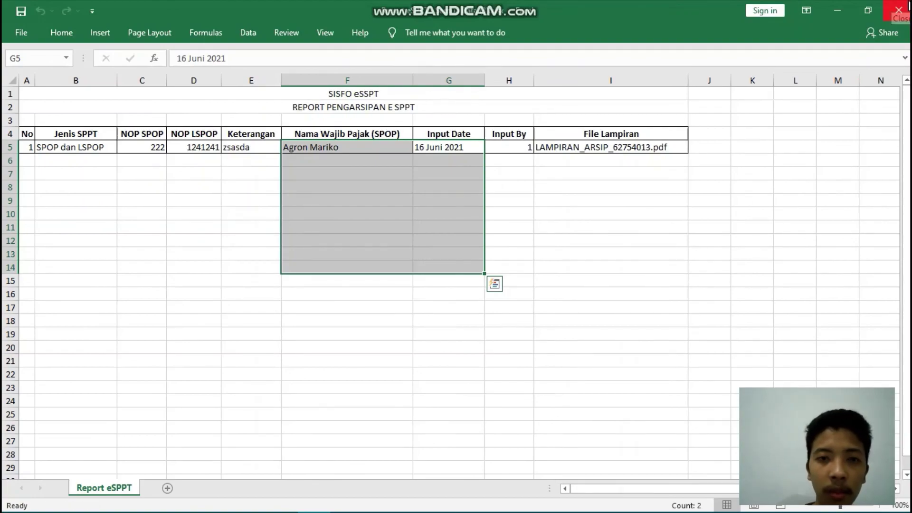
- Close the Excel report window
left_click(909, 6)
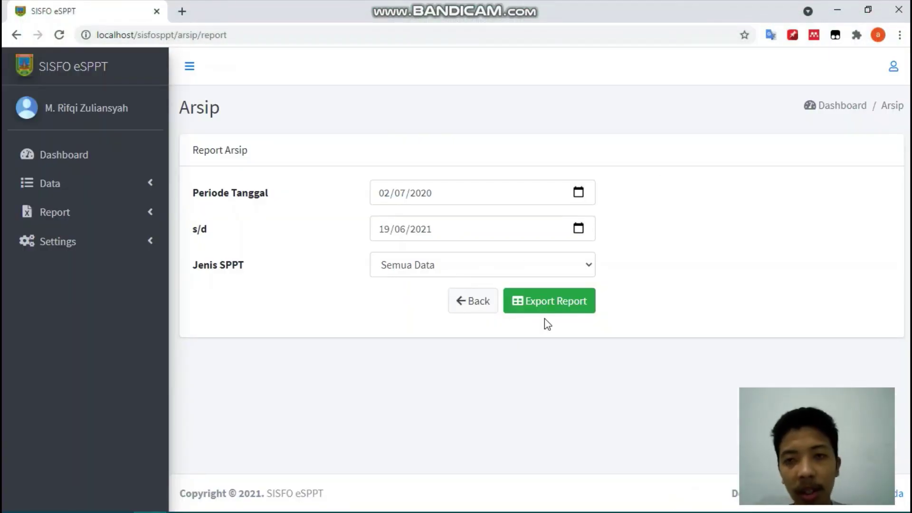